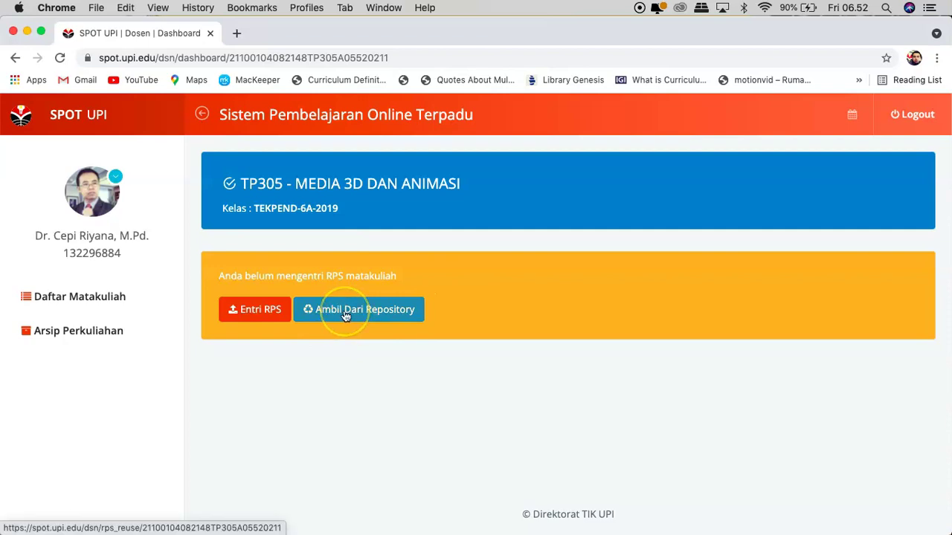
# Examine the TP305 course's semester learning plan (RPS) retrieved from the repository and return to the course dashboard
pyautogui.click(346, 316)
pyautogui.click(389, 440)
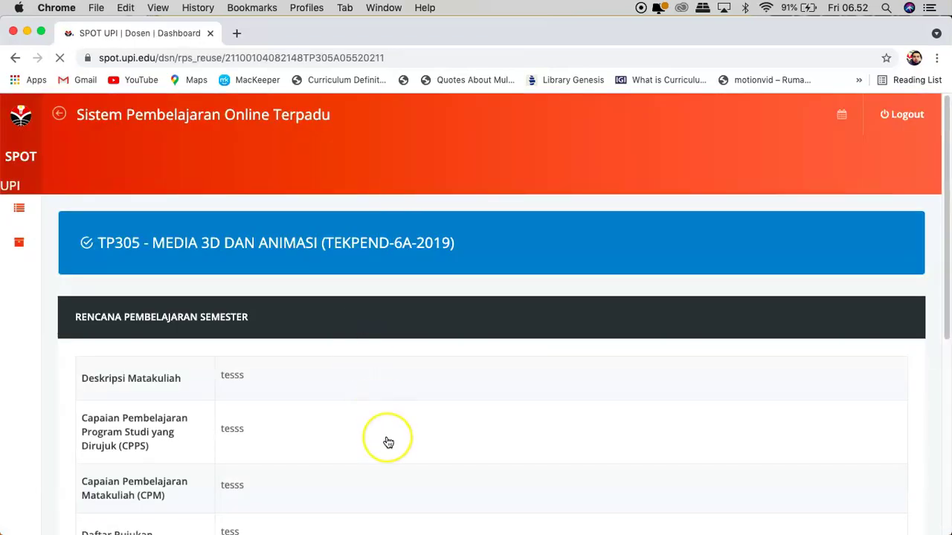
pyautogui.scroll(-5, 388, 442)
pyautogui.scroll(3, 388, 442)
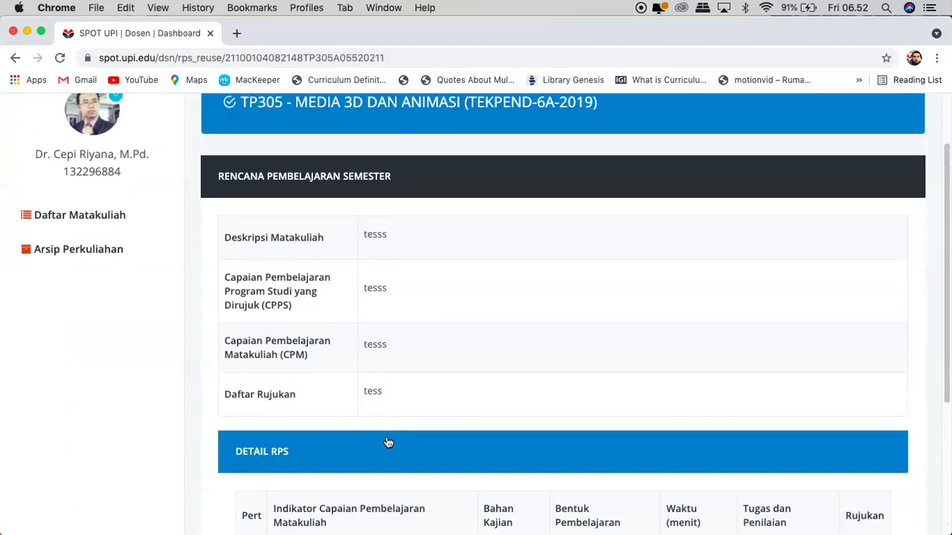
pyautogui.scroll(-3, 410, 420)
pyautogui.scroll(5, 410, 420)
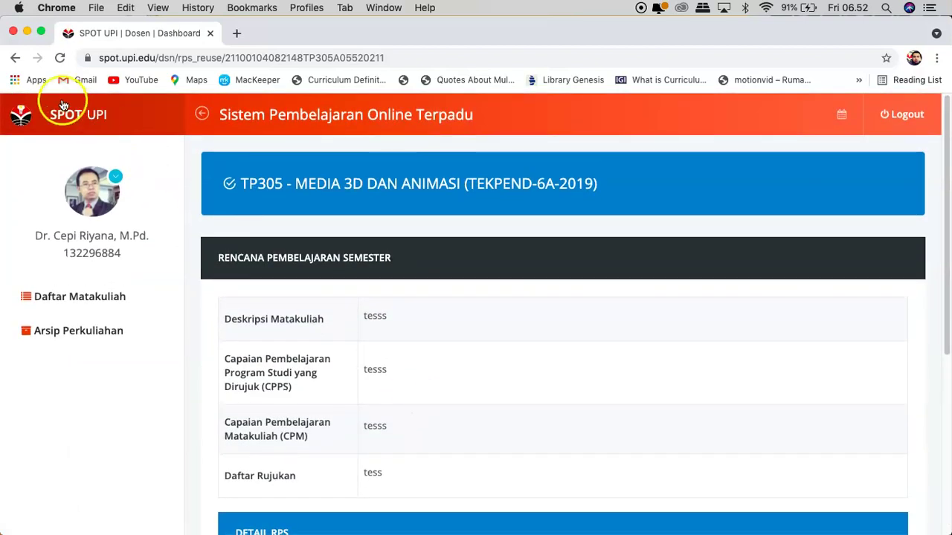
pyautogui.click(15, 57)
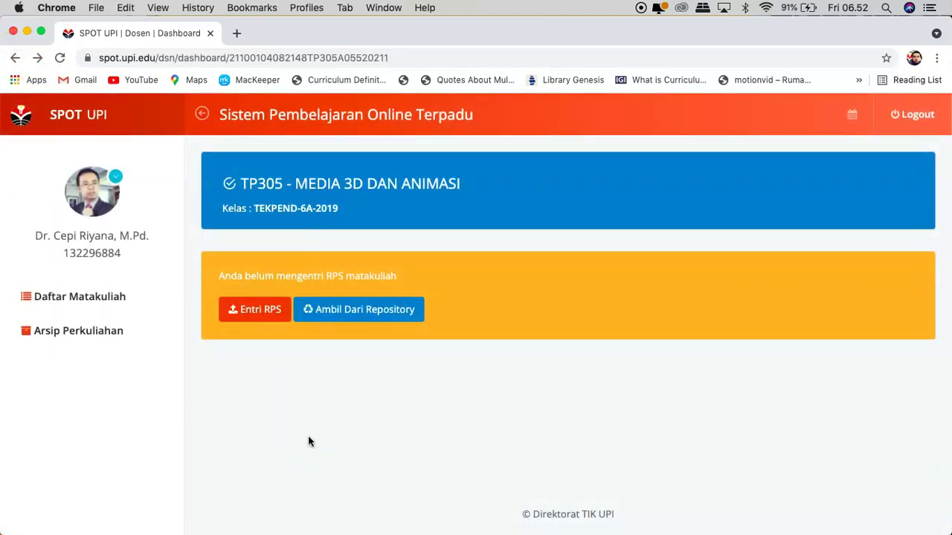
# Open the manual RPS entry form for TP305 - Media 3D dan Animasi and look over its fields
pyautogui.click(259, 315)
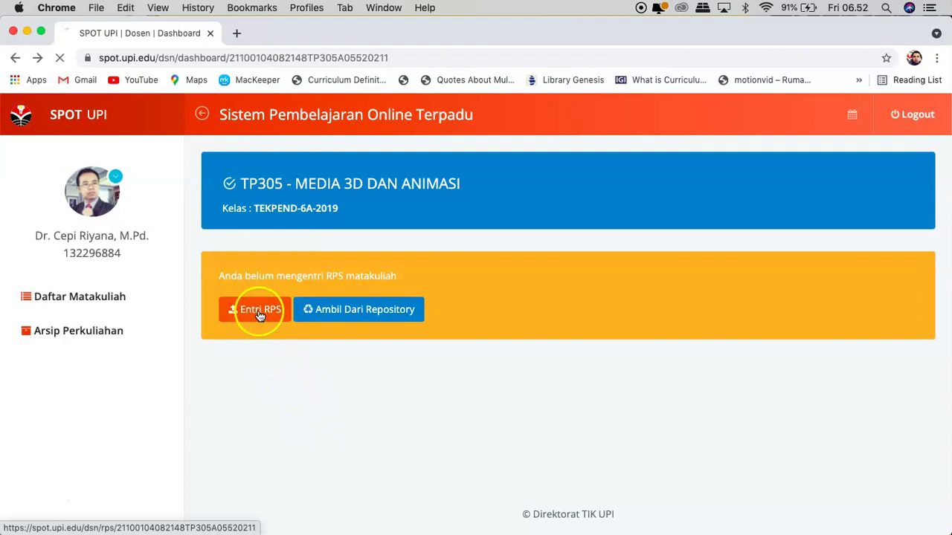
pyautogui.scroll(-2, 410, 424)
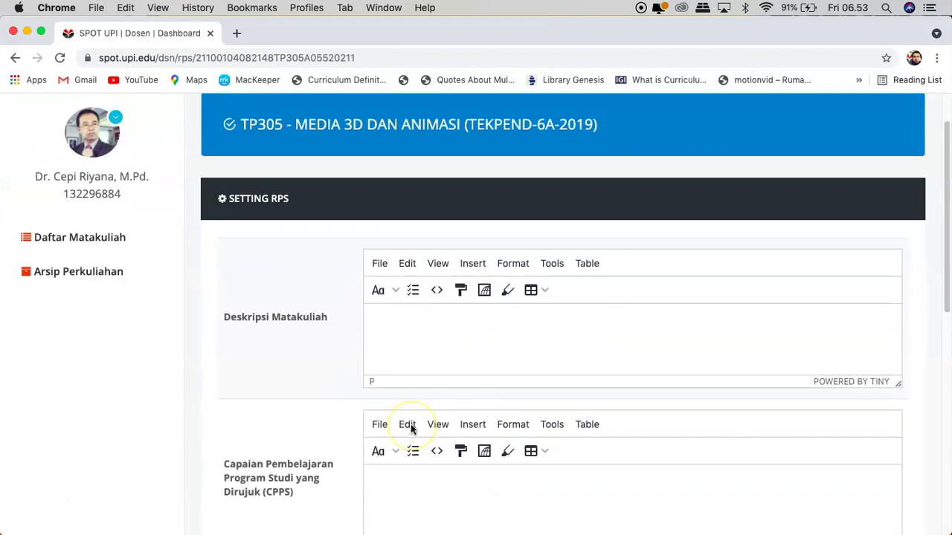
pyautogui.scroll(-4, 410, 424)
pyautogui.scroll(3, 411, 424)
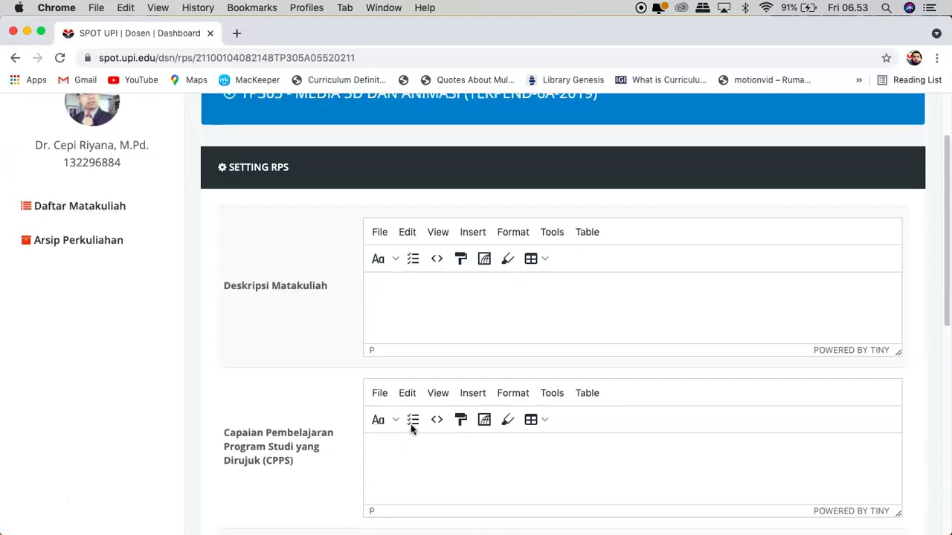
# Switch to the Word document RPS-MEDIA ANIMASI 3D and copy the paragraph under Deskripsi Matakuliah
pyautogui.hotkey('ctrl', 'Up')
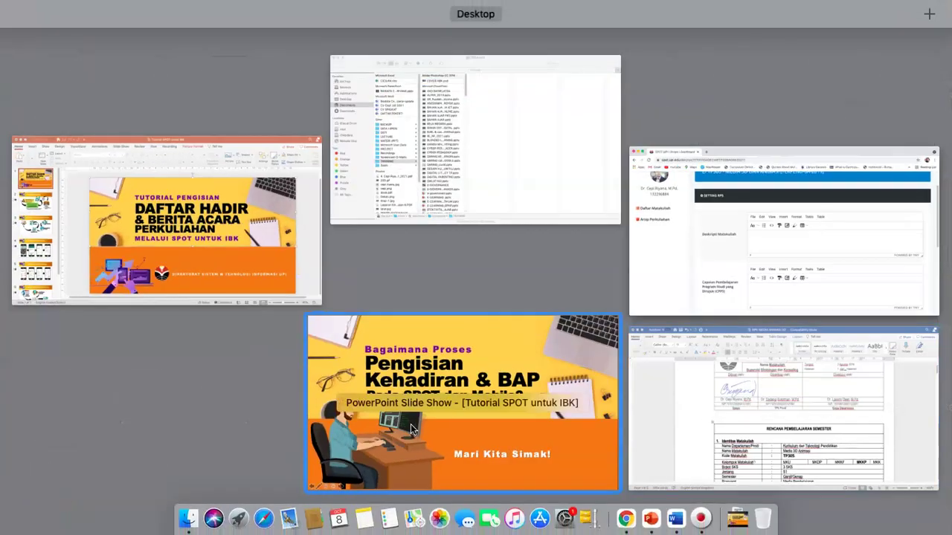
pyautogui.click(797, 387)
pyautogui.scroll(2, 464, 327)
pyautogui.scroll(-6, 470, 308)
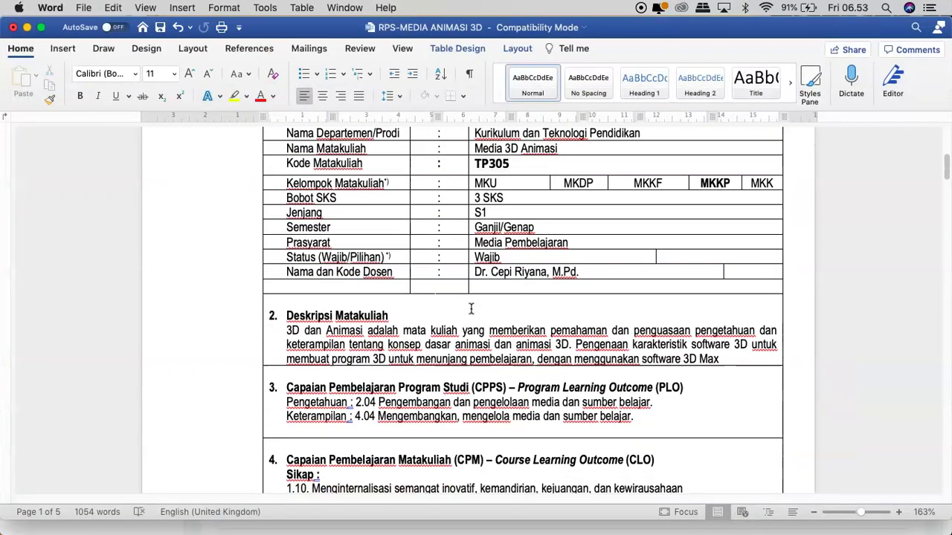
pyautogui.scroll(-2, 470, 308)
pyautogui.moveTo(737, 297); pyautogui.dragTo(295, 271)
pyautogui.press('super+c')
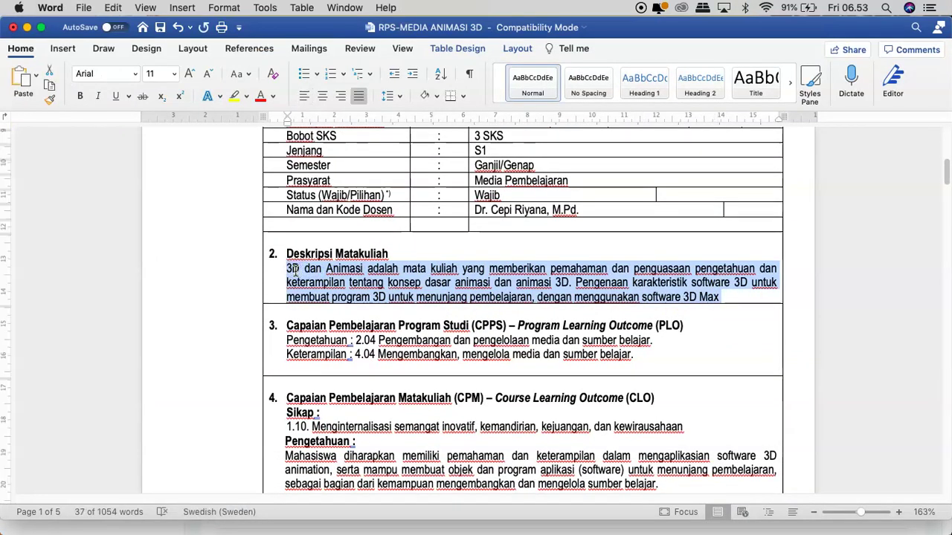
# Return to Chrome and paste the course description into the Deskripsi Matakuliah field with formatting removed
pyautogui.moveTo(658, 522)
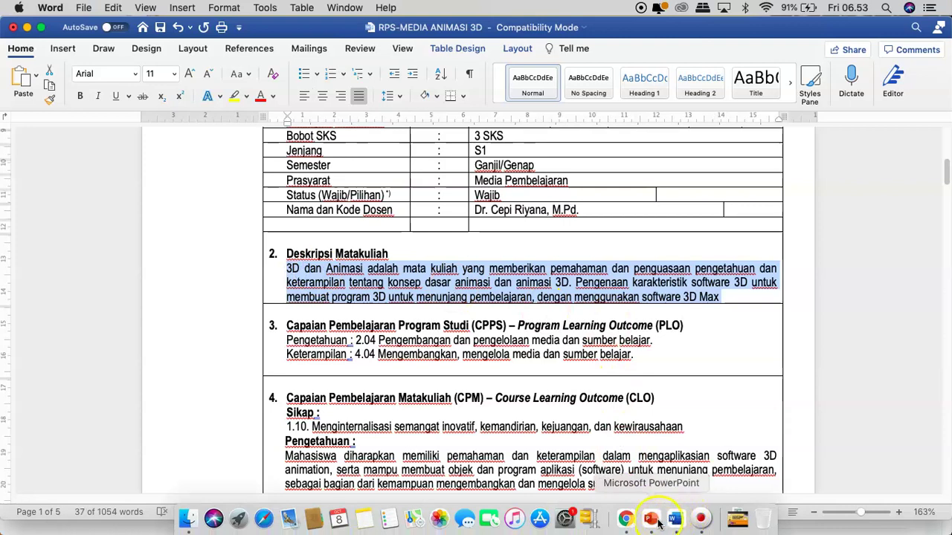
pyautogui.click(629, 518)
pyautogui.click(394, 290)
pyautogui.press('super+v')
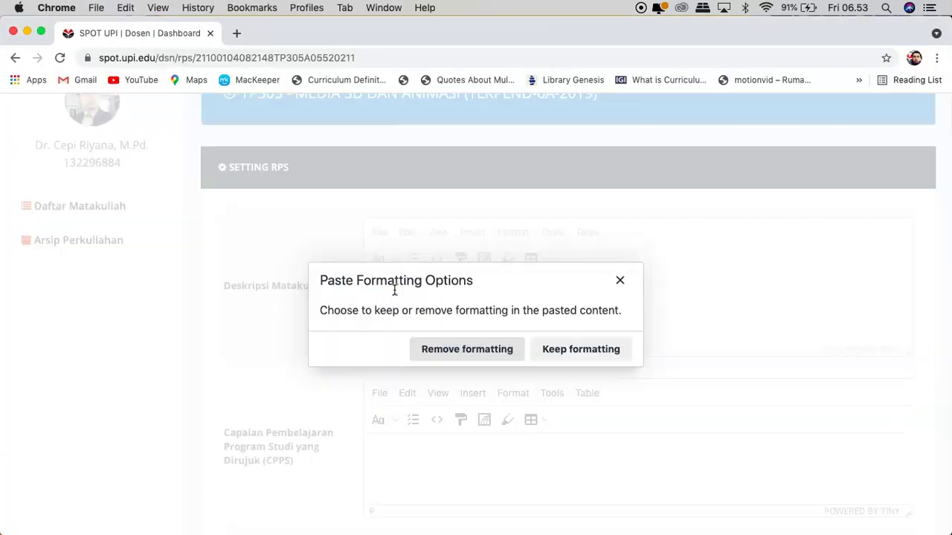
pyautogui.click(465, 349)
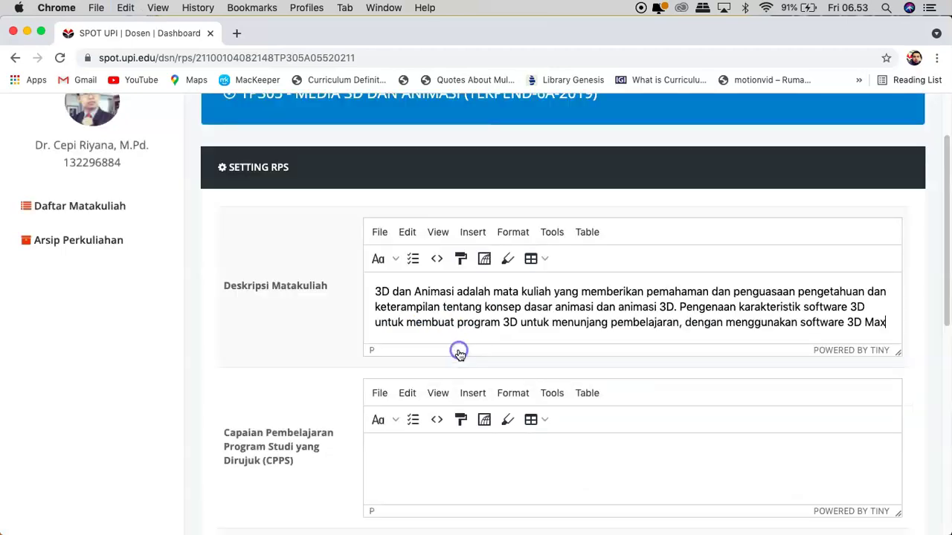
# Place the cursor in the CPPS field and copy section 3, including its heading, from the Word document
pyautogui.scroll(-3, 563, 435)
pyautogui.click(499, 352)
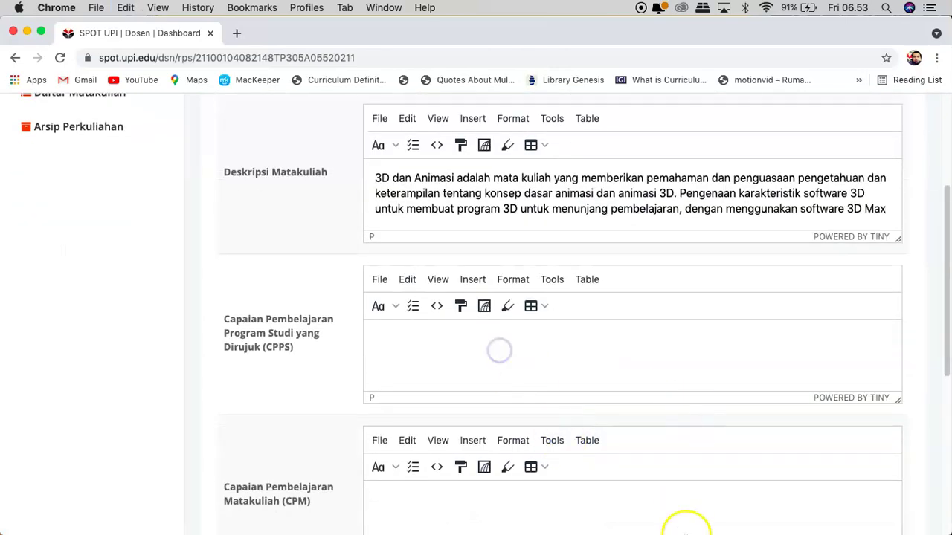
pyautogui.moveTo(676, 524)
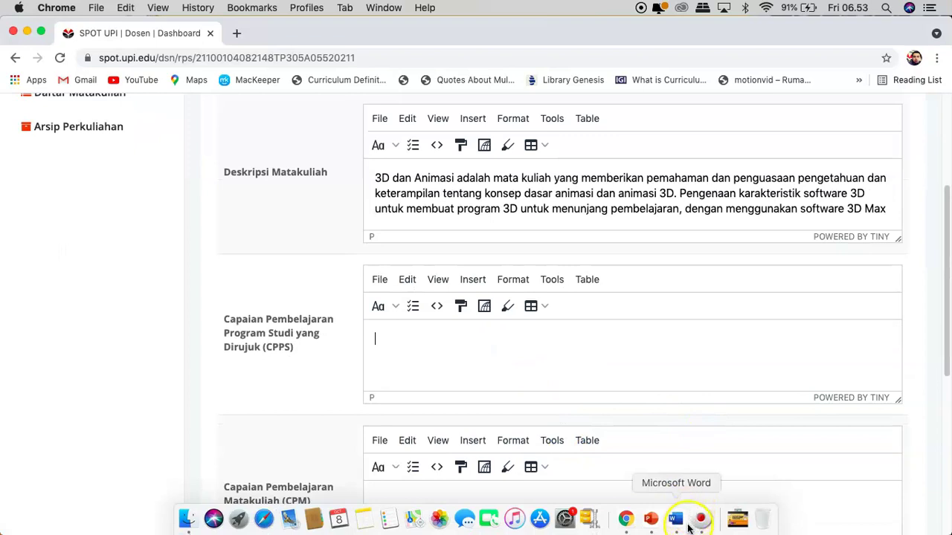
pyautogui.click(675, 518)
pyautogui.moveTo(636, 355); pyautogui.dragTo(292, 325)
pyautogui.press('super+c')
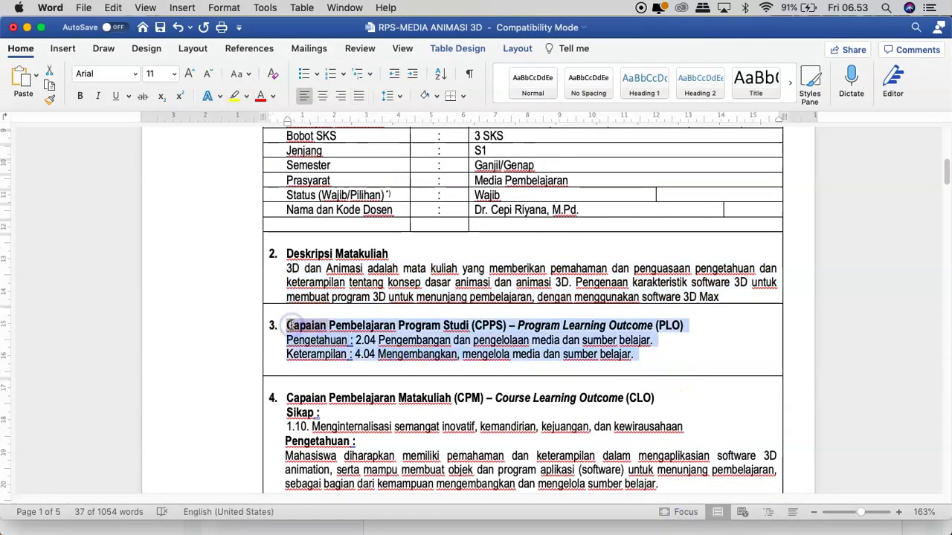
# Paste the copied section into the CPPS field in Chrome with formatting removed and delete the list number before its heading
pyautogui.moveTo(736, 520)
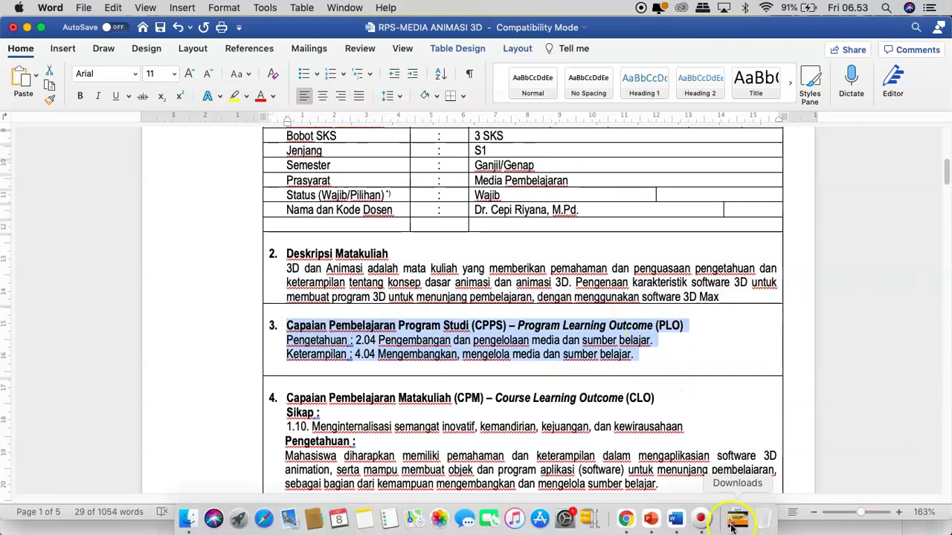
pyautogui.click(625, 518)
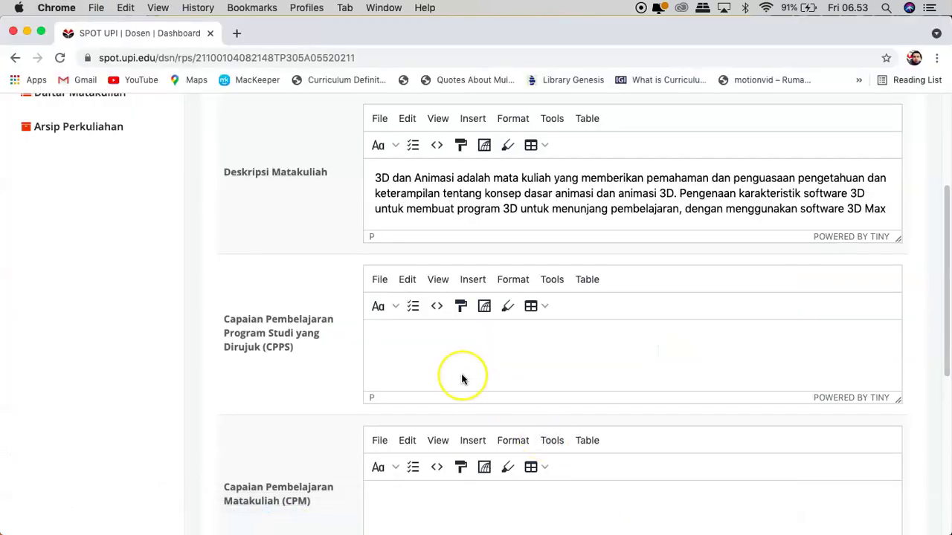
pyautogui.press('super+v')
pyautogui.click(484, 350)
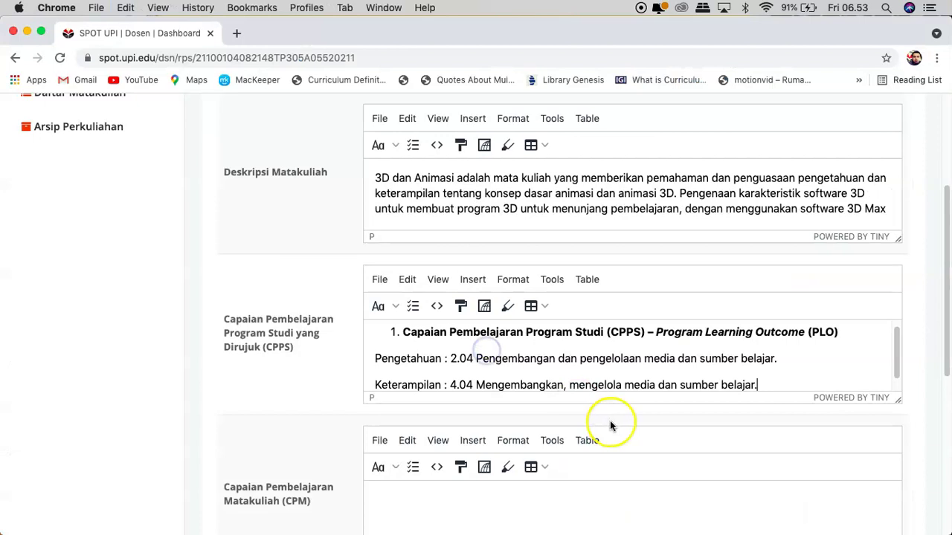
pyautogui.scroll(-1, 610, 420)
pyautogui.click(402, 307)
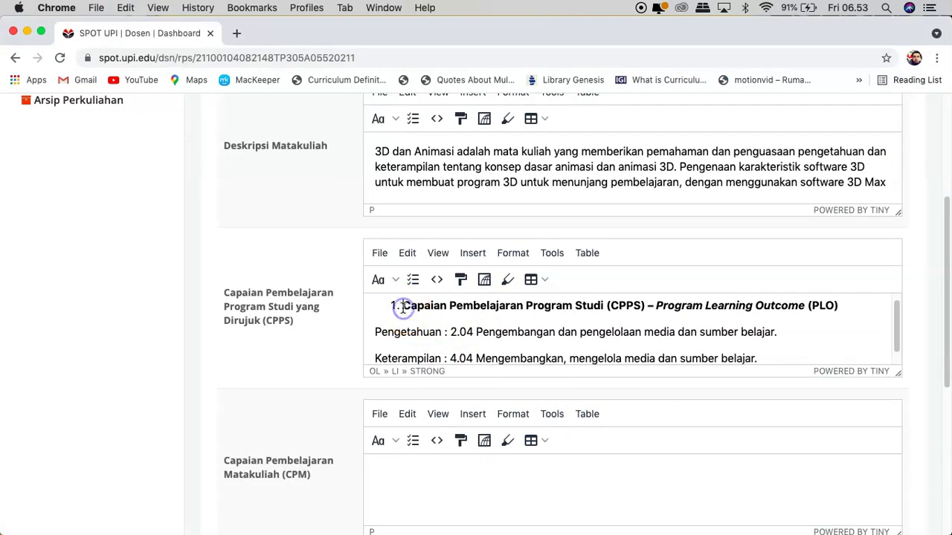
pyautogui.press('BackSpace')
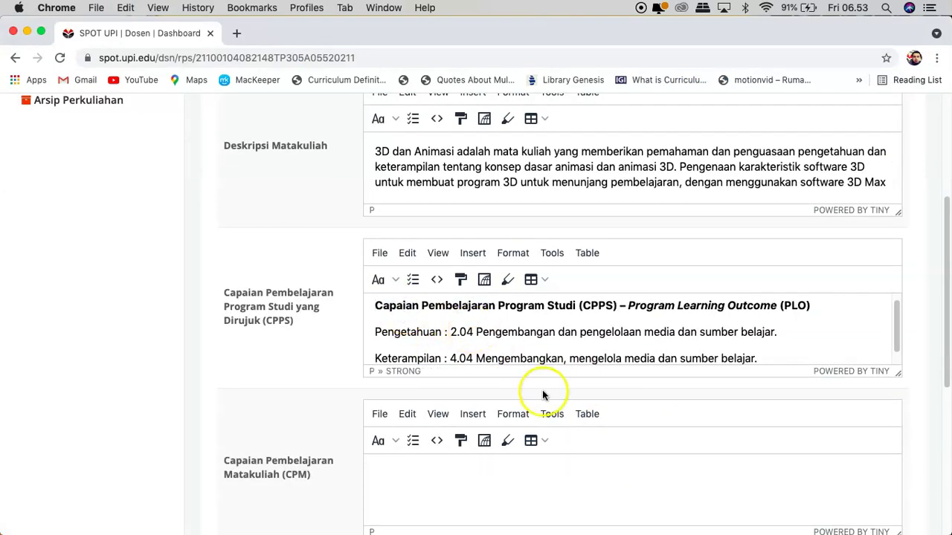
# Place the cursor in the CPM field and copy section 4, from its heading through the Pengetahuan paragraph, in the Word document
pyautogui.scroll(-3, 542, 393)
pyautogui.click(501, 392)
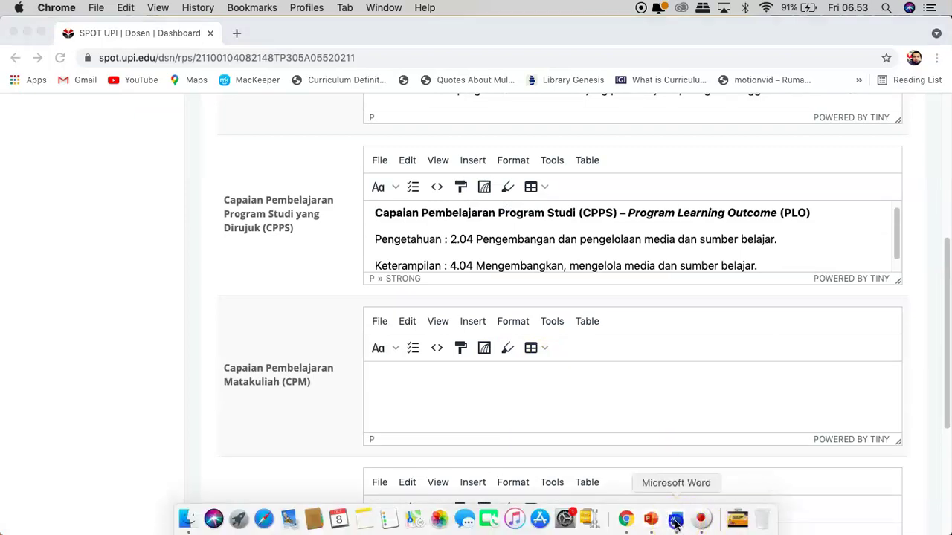
pyautogui.click(675, 511)
pyautogui.scroll(-2, 593, 409)
pyautogui.moveTo(659, 409); pyautogui.dragTo(289, 323)
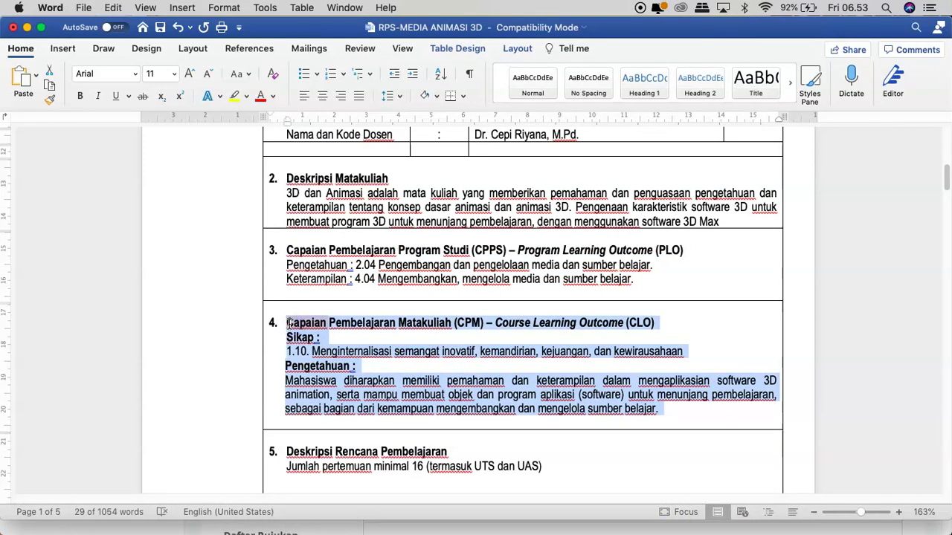
# Paste the copied section into the CPM field in Chrome with formatting removed and delete the list number before its heading
pyautogui.click(637, 517)
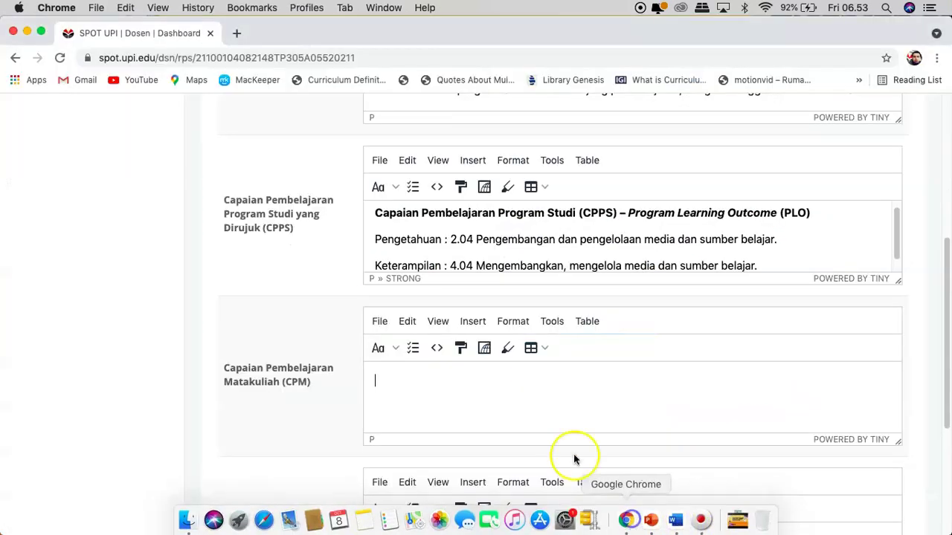
pyautogui.press('super+v')
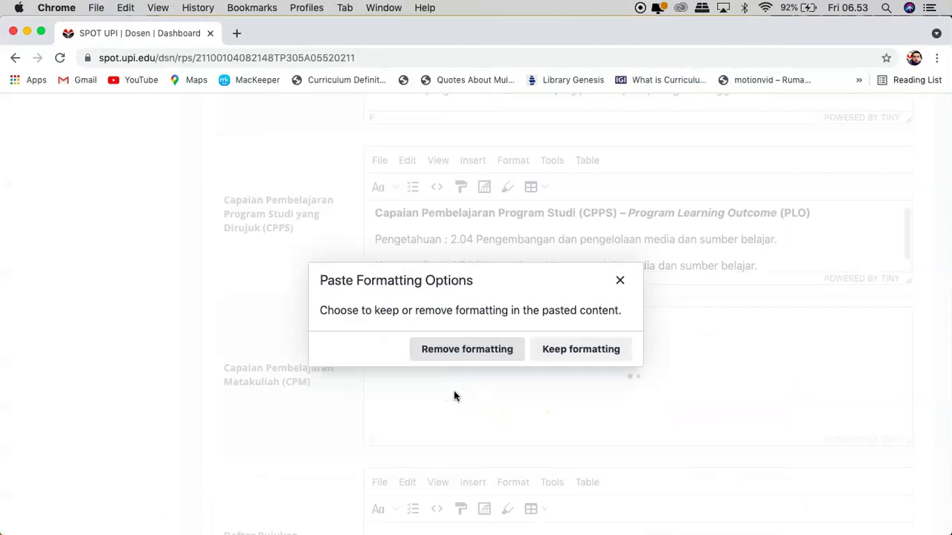
pyautogui.click(466, 349)
pyautogui.scroll(10, 400, 378)
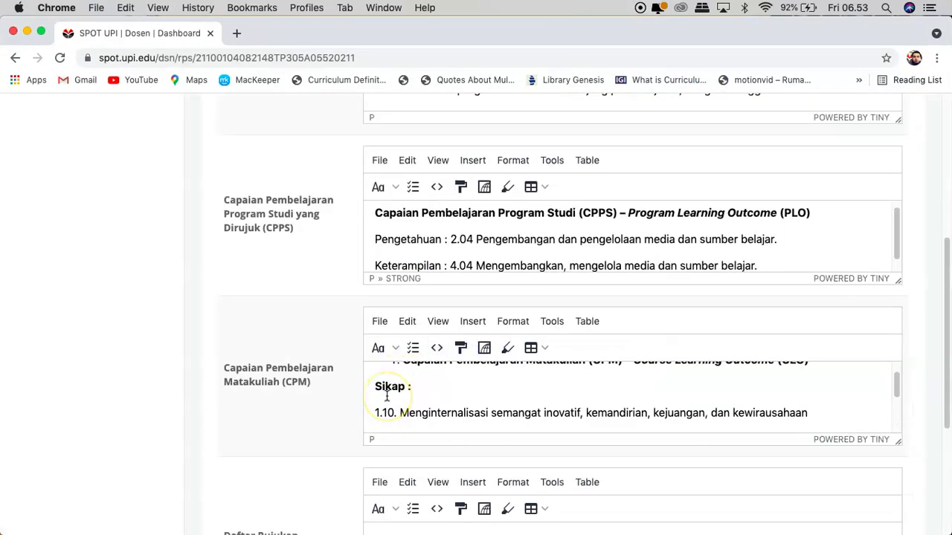
pyautogui.click(404, 377)
pyautogui.press('BackSpace')
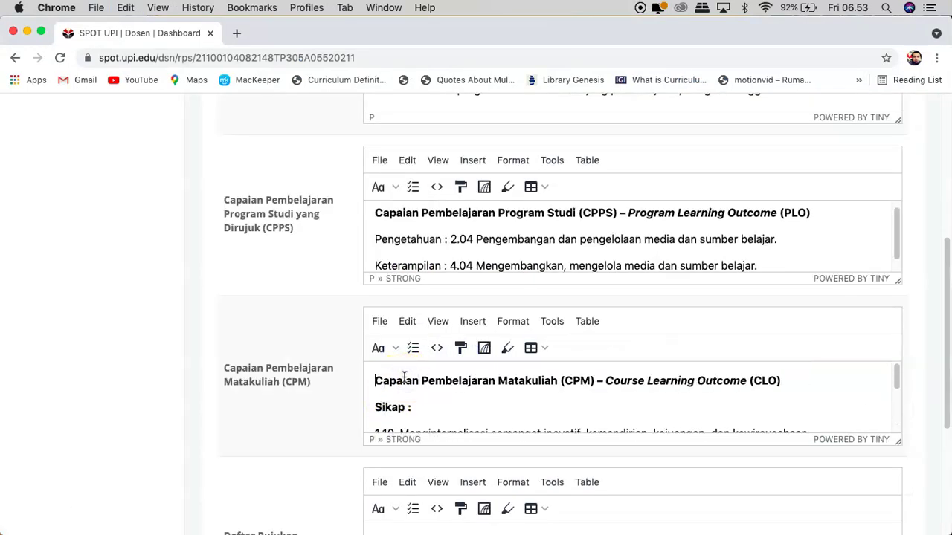
# Switch to the Word document and copy the entire numbered reference list under Daftar Rujukan on the last page
pyautogui.scroll(-10, 533, 423)
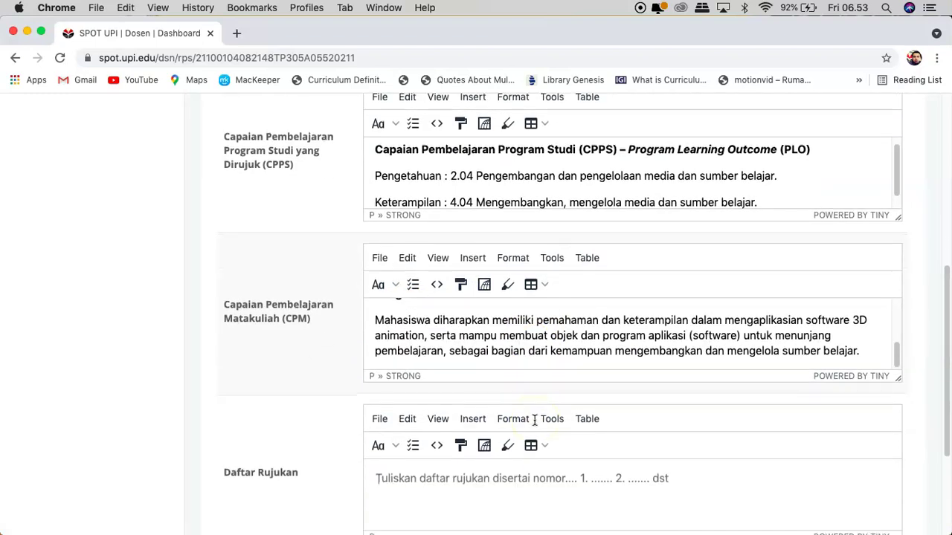
pyautogui.scroll(-5, 605, 402)
pyautogui.moveTo(675, 524)
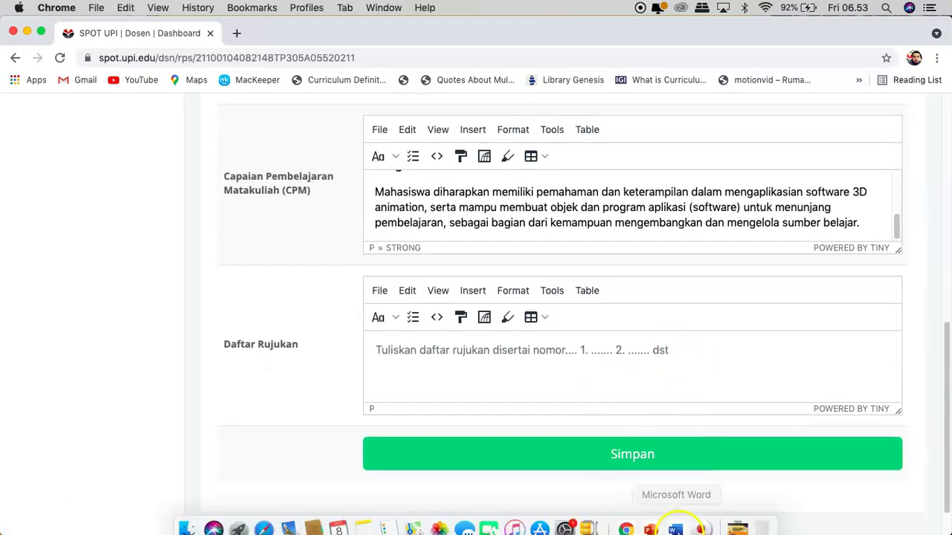
pyautogui.click(676, 524)
pyautogui.scroll(-15, 637, 411)
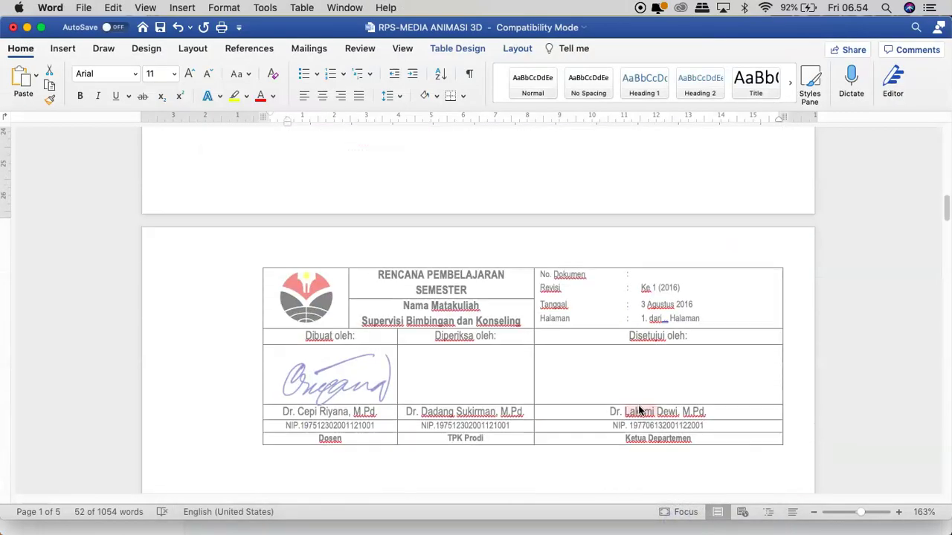
pyautogui.scroll(-20, 639, 411)
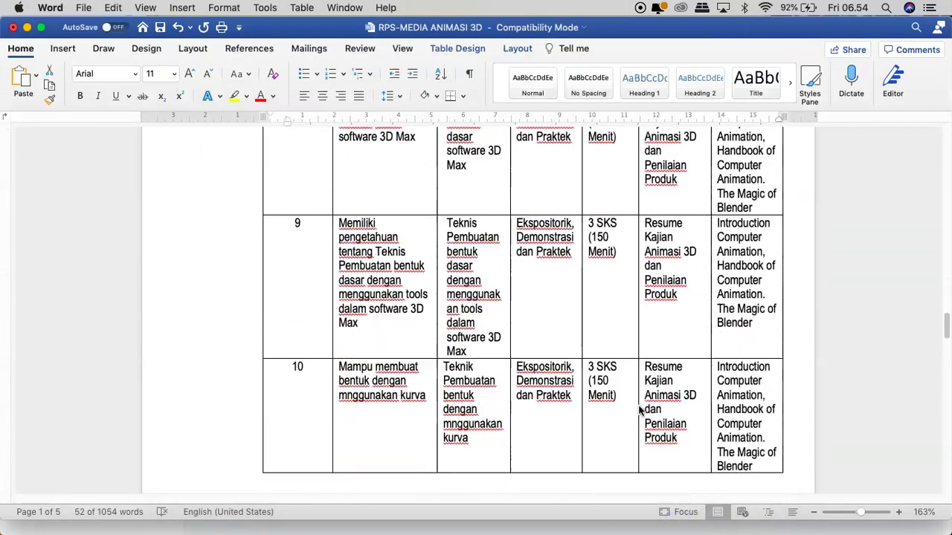
pyautogui.scroll(-20, 638, 410)
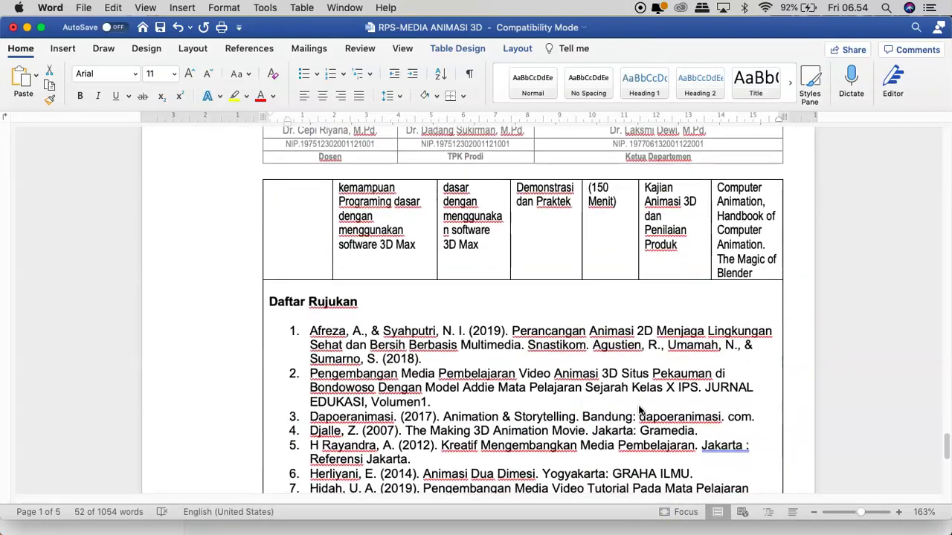
pyautogui.moveTo(445, 441); pyautogui.dragTo(298, 238)
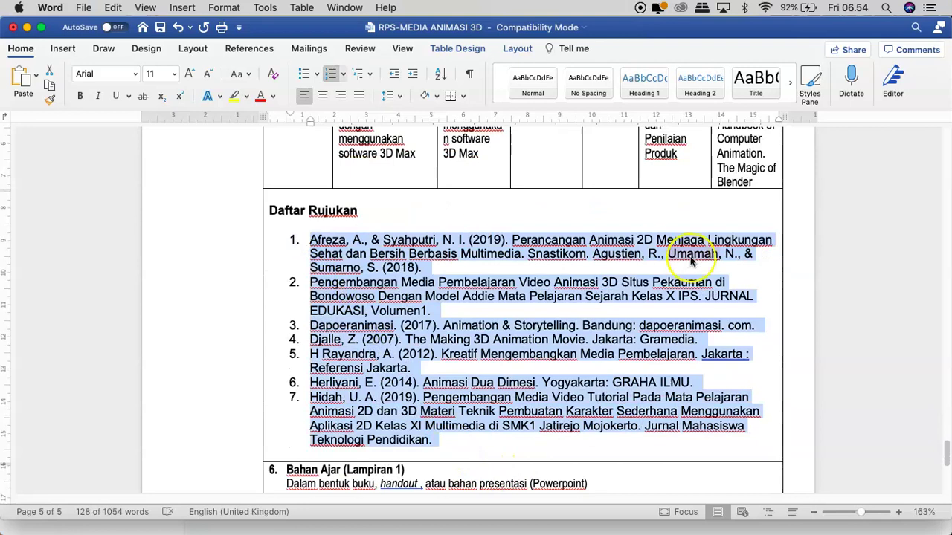
# Paste the copied reference list into the Daftar Rujukan field in Chrome with formatting removed, and save the RPS
pyautogui.moveTo(654, 525)
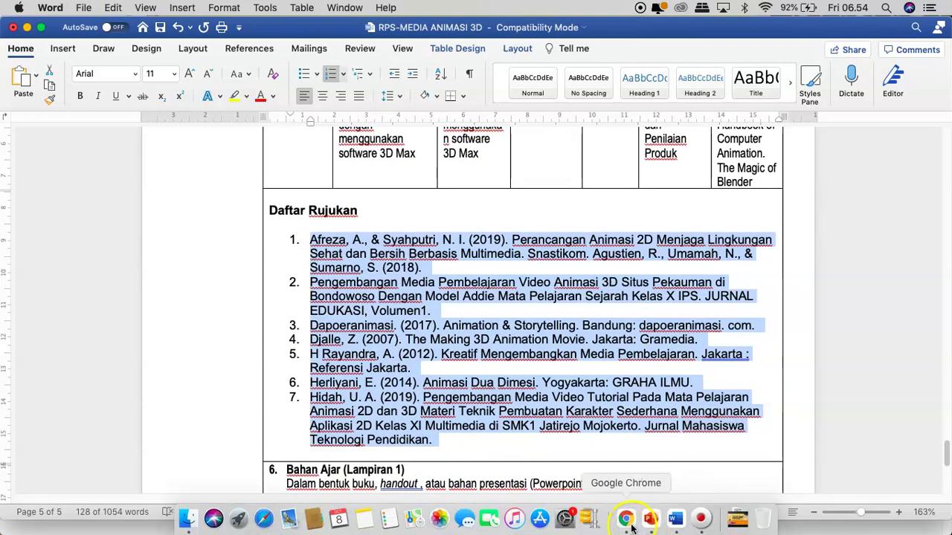
pyautogui.click(630, 526)
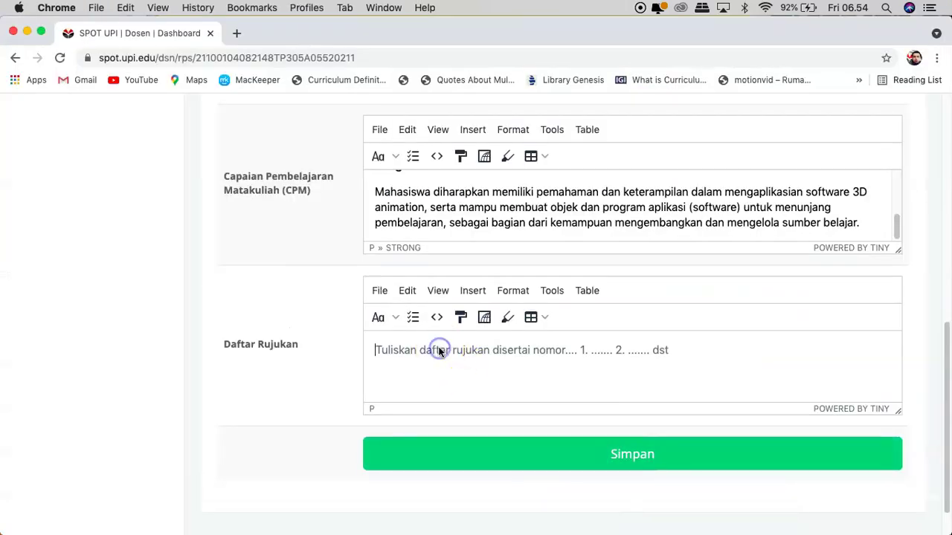
pyautogui.press('super+v')
pyautogui.click(486, 347)
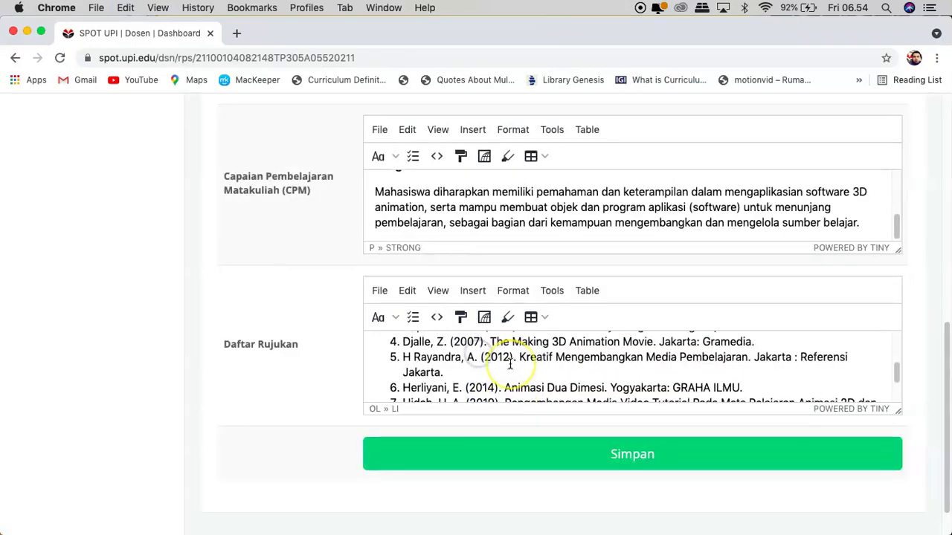
pyautogui.scroll(10, 491, 357)
pyautogui.scroll(-10, 510, 362)
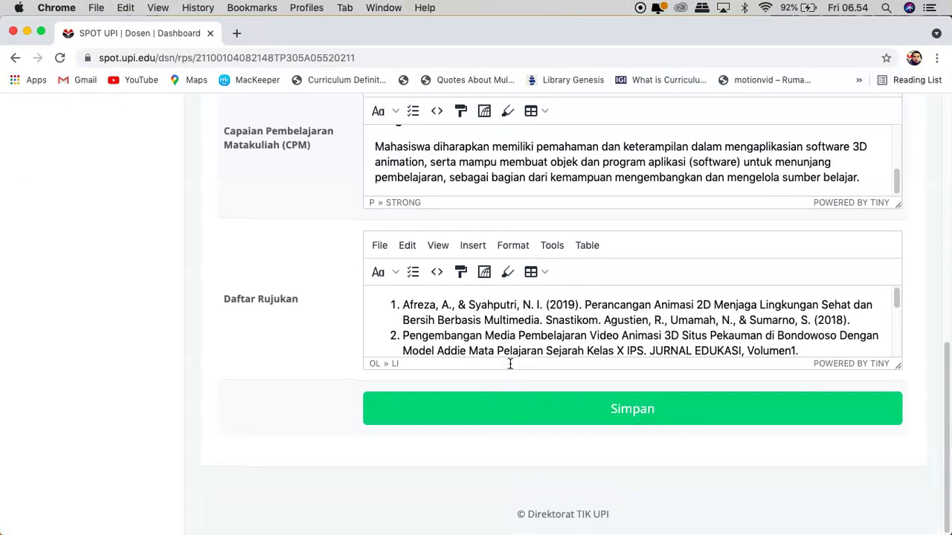
pyautogui.click(635, 414)
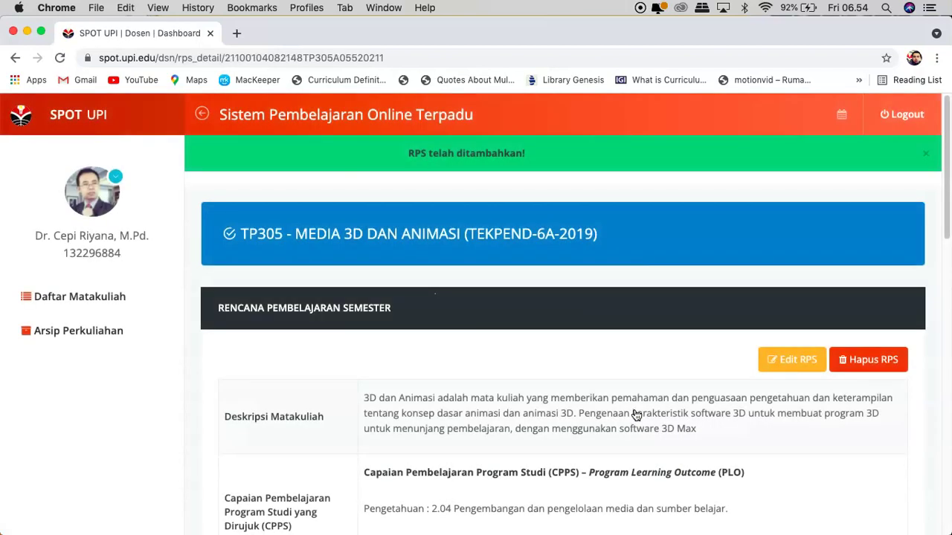
# Open the Detail RPS entry form for meeting 1 from the saved RPS page
pyautogui.scroll(-5, 636, 414)
pyautogui.scroll(-3, 636, 414)
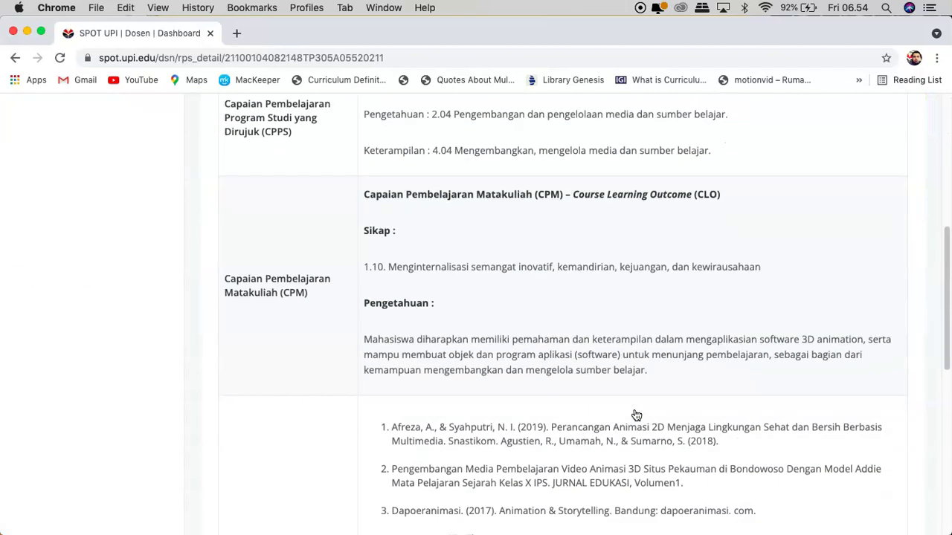
pyautogui.scroll(-3, 636, 415)
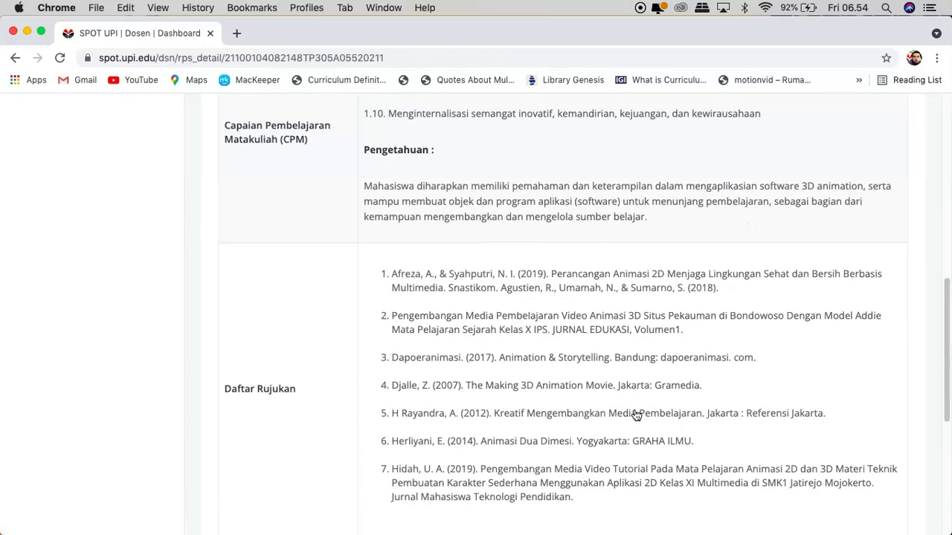
pyautogui.scroll(-1, 636, 415)
pyautogui.scroll(-2, 636, 415)
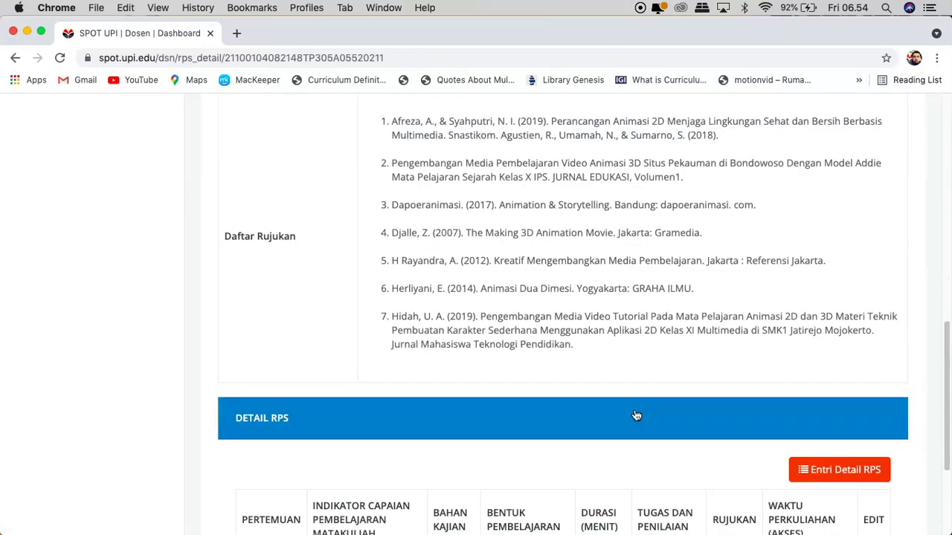
pyautogui.scroll(-2, 635, 415)
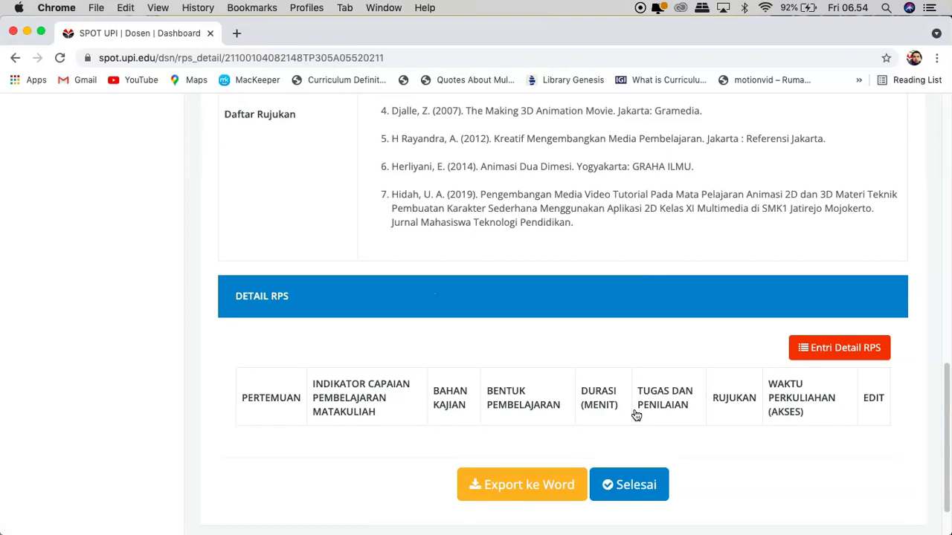
pyautogui.scroll(-1, 636, 415)
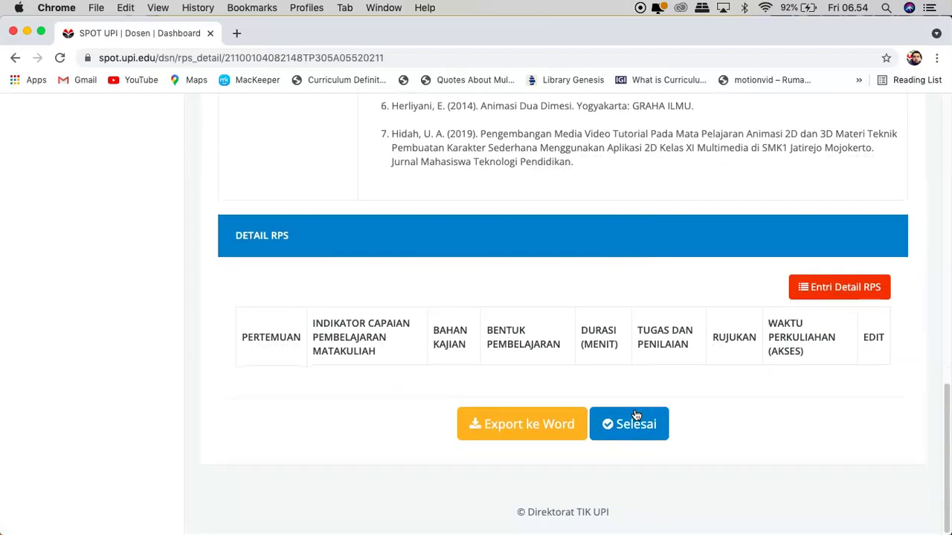
pyautogui.click(845, 294)
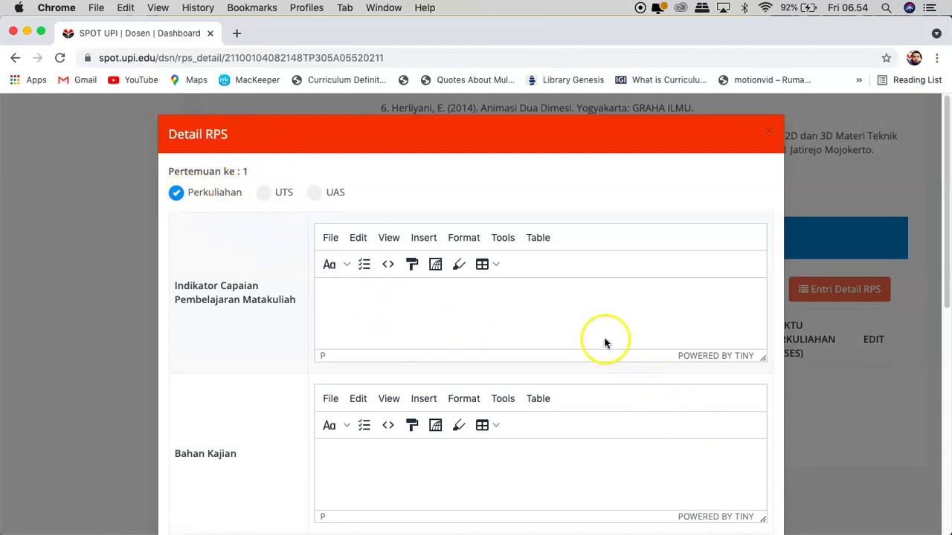
# Switch to the Word document and copy meeting 1's Indikator Capaian Pembelajaran Matakuliah text from the meeting table
pyautogui.moveTo(721, 529)
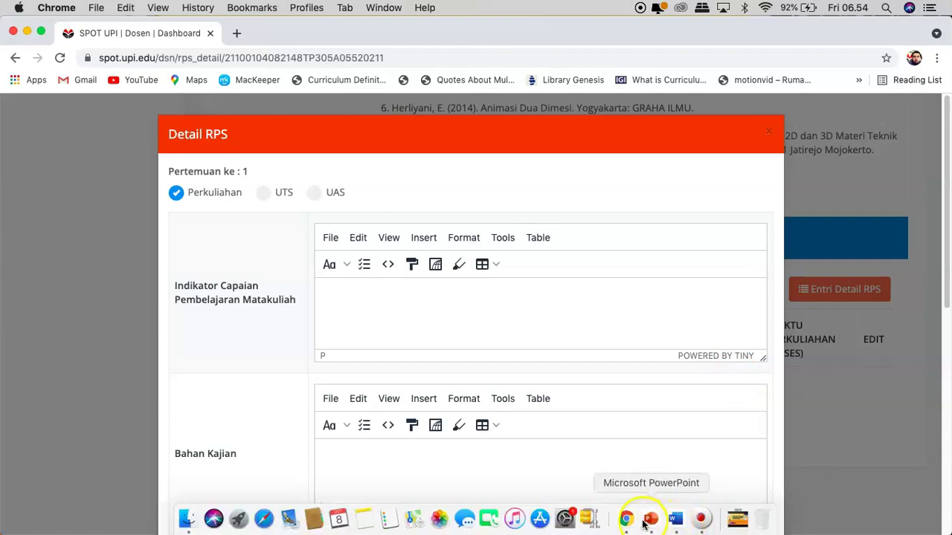
pyautogui.click(676, 519)
pyautogui.scroll(-10, 580, 416)
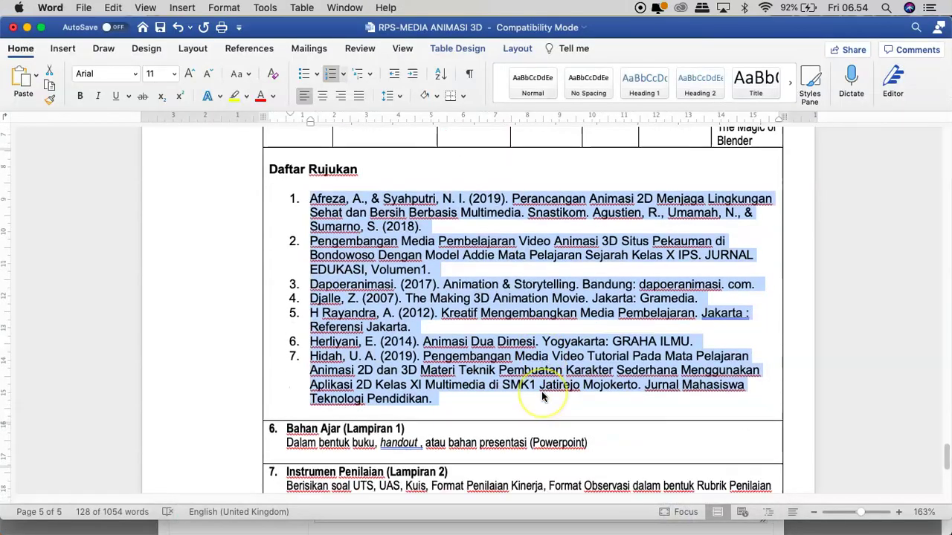
pyautogui.scroll(15, 542, 397)
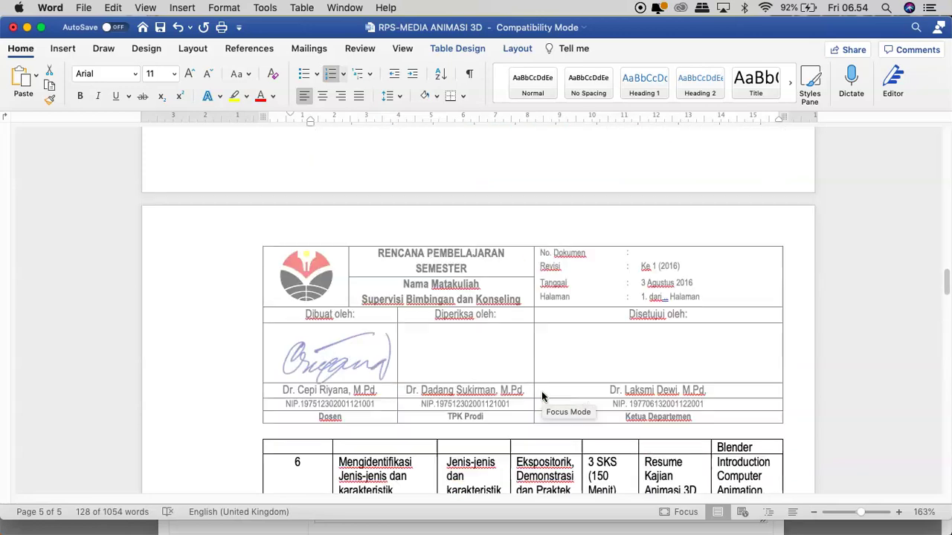
pyautogui.scroll(5, 542, 397)
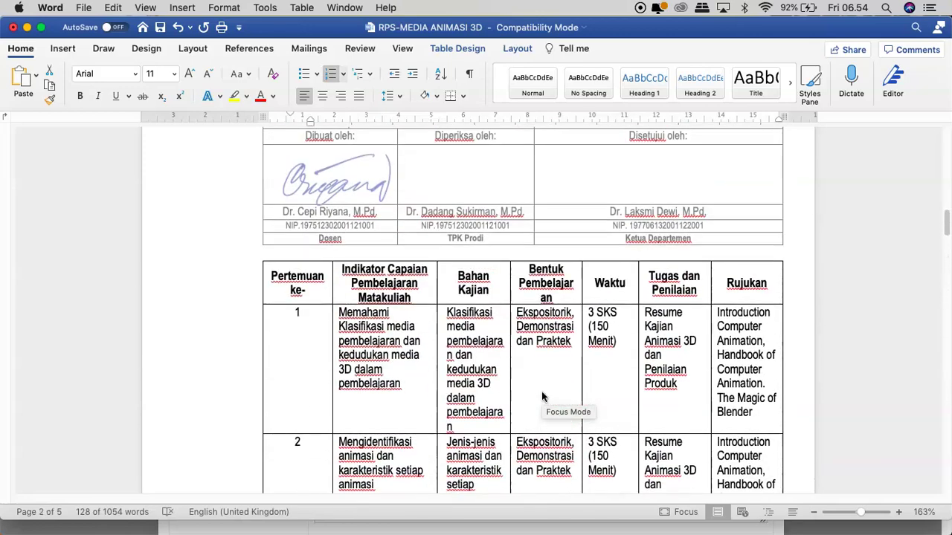
pyautogui.moveTo(416, 385); pyautogui.dragTo(340, 313)
pyautogui.press('super+c')
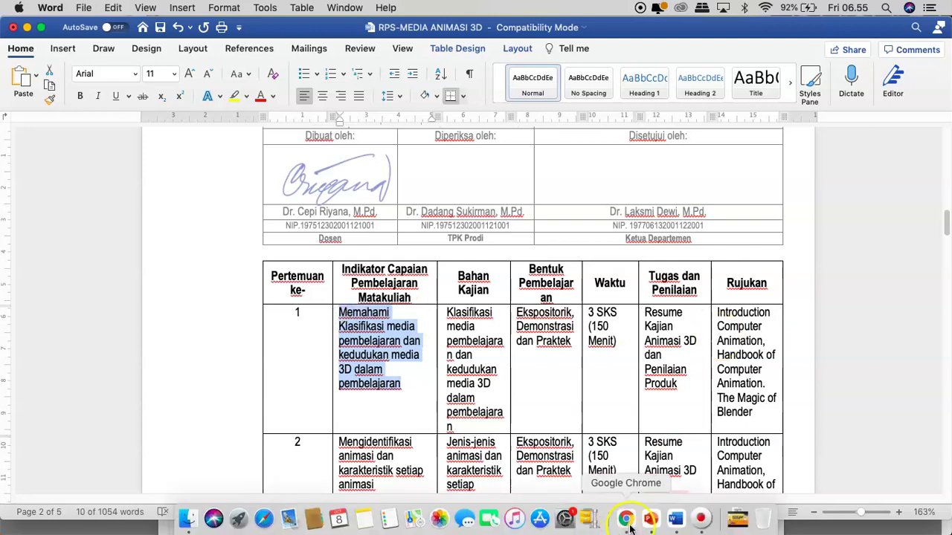
# Paste the copied indicator into the Indikator Capaian Pembelajaran Matakuliah field in Chrome with formatting removed
pyautogui.click(627, 524)
pyautogui.click(341, 286)
pyautogui.press('super+v')
pyautogui.click(462, 349)
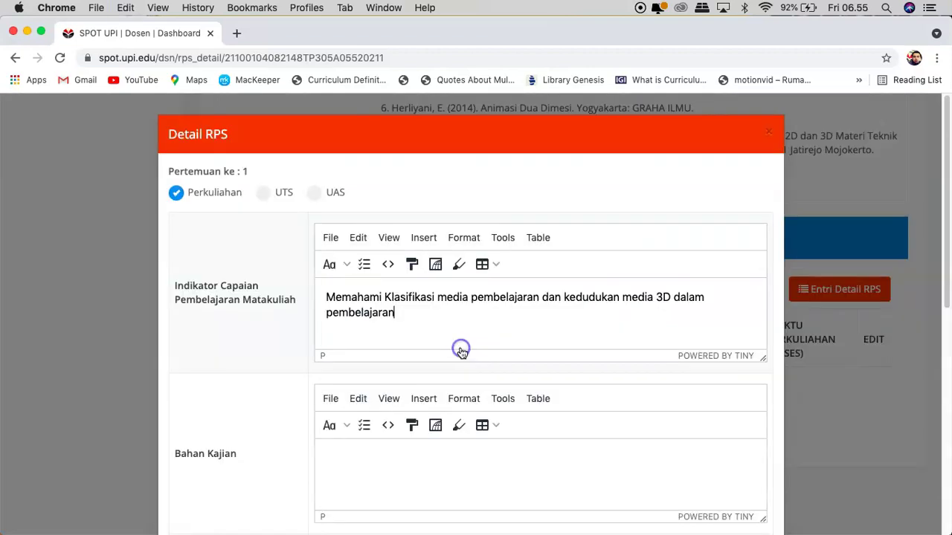
# Switch to the Word document and copy meeting 1's Bahan Kajian text from the meeting table
pyautogui.scroll(-3, 493, 393)
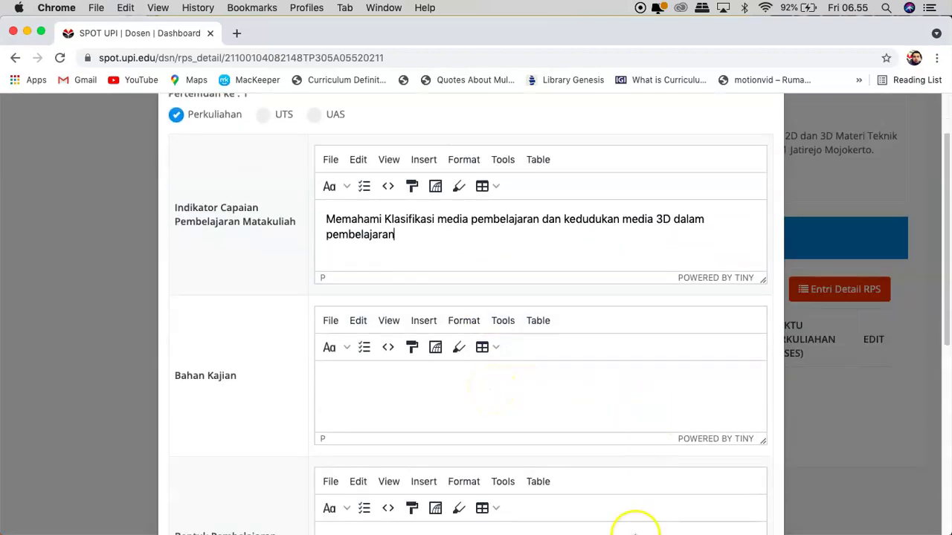
pyautogui.click(676, 523)
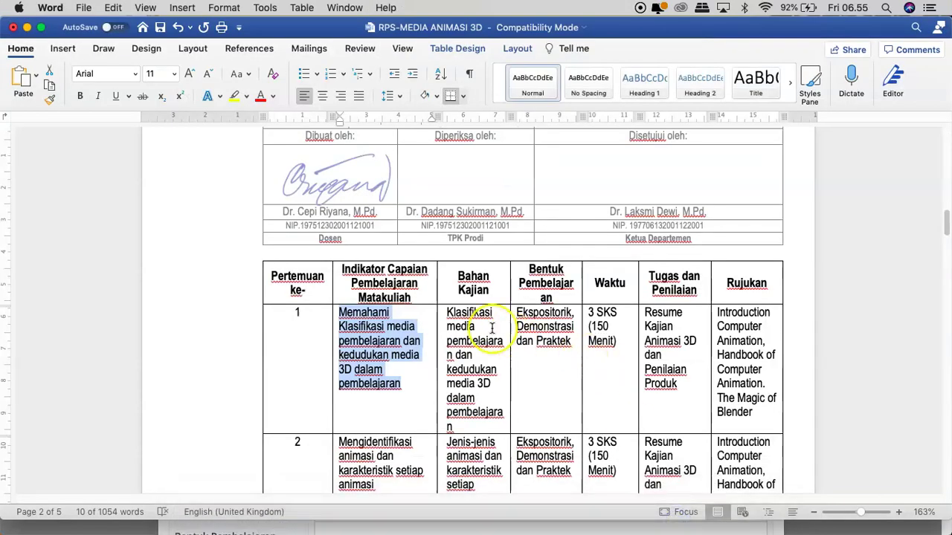
pyautogui.moveTo(447, 312); pyautogui.dragTo(459, 423)
pyautogui.press('super+c')
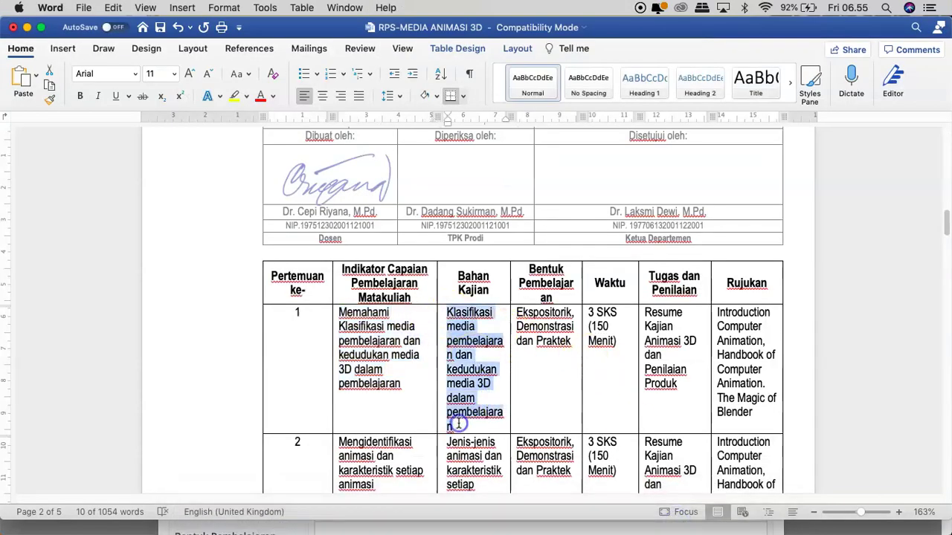
# Paste the copied text into the Bahan Kajian field in Chrome with formatting removed
pyautogui.moveTo(743, 529)
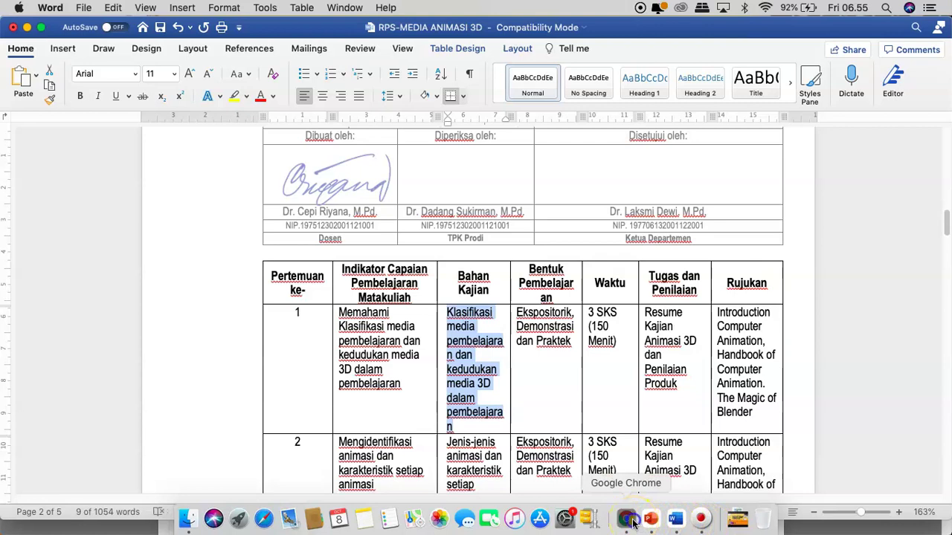
pyautogui.click(628, 519)
pyautogui.click(402, 382)
pyautogui.press('super+v')
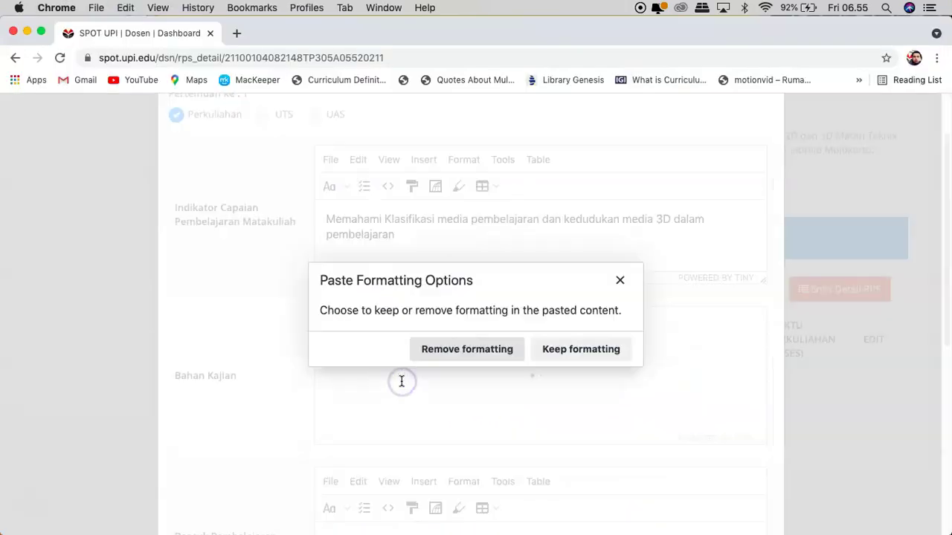
pyautogui.click(455, 346)
# Enter "Ekspositorik, Tanyajawab dan Resitasi" in the Bentuk Pembelajaran field and select that text
pyautogui.scroll(-5, 491, 387)
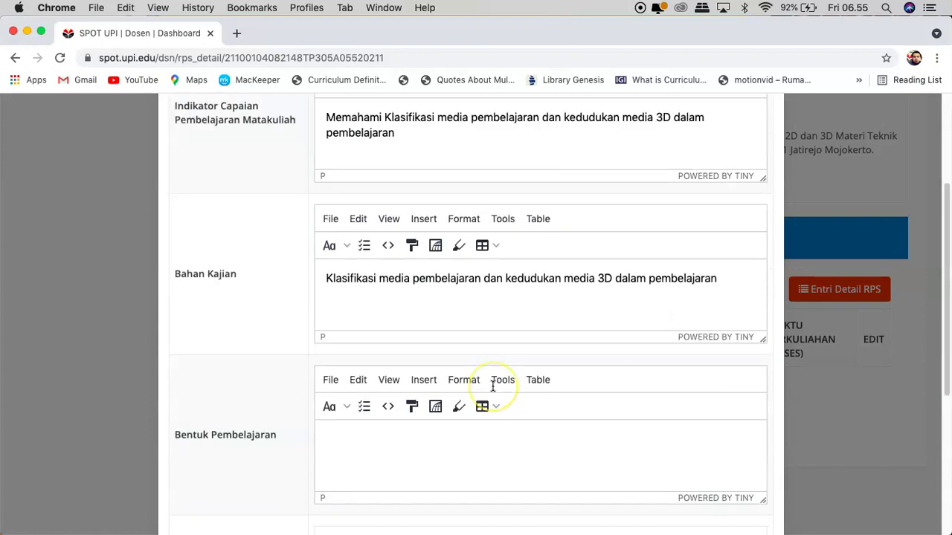
pyautogui.click(424, 385)
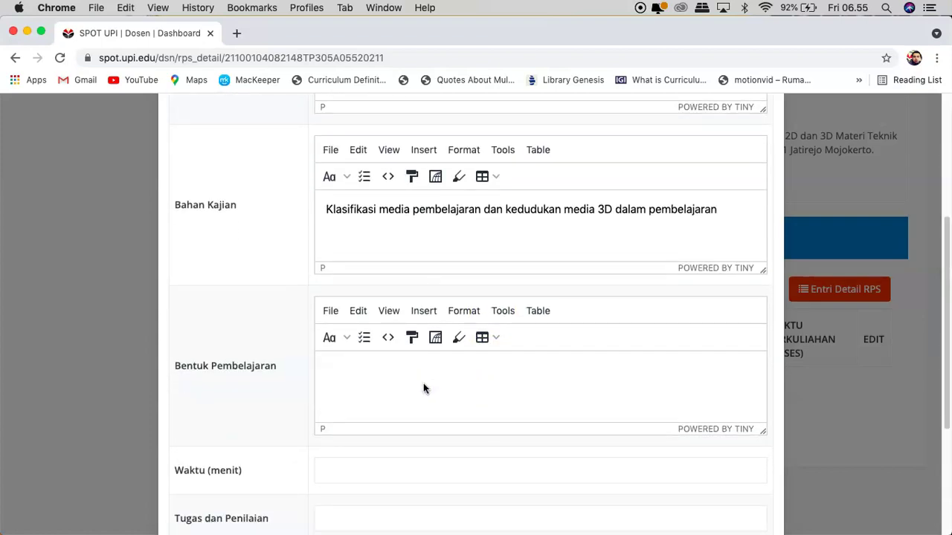
pyautogui.write('Ekspositorik, Tanya')
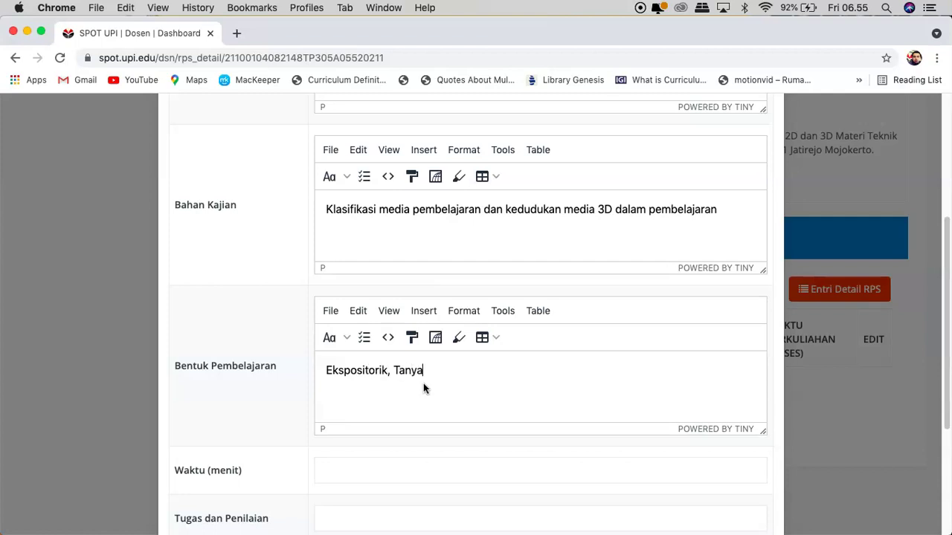
pyautogui.write('jawab dan Resitasi')
pyautogui.click(480, 396)
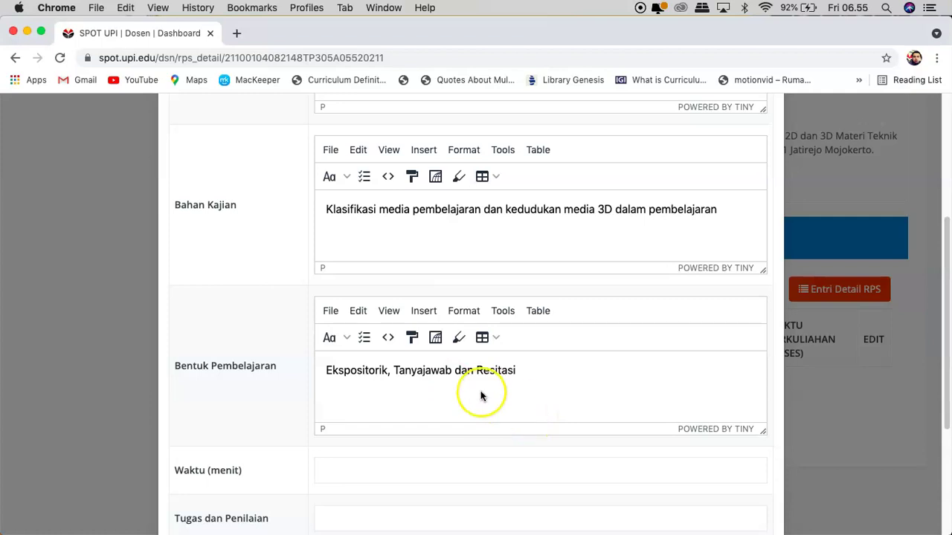
pyautogui.scroll(-2, 480, 396)
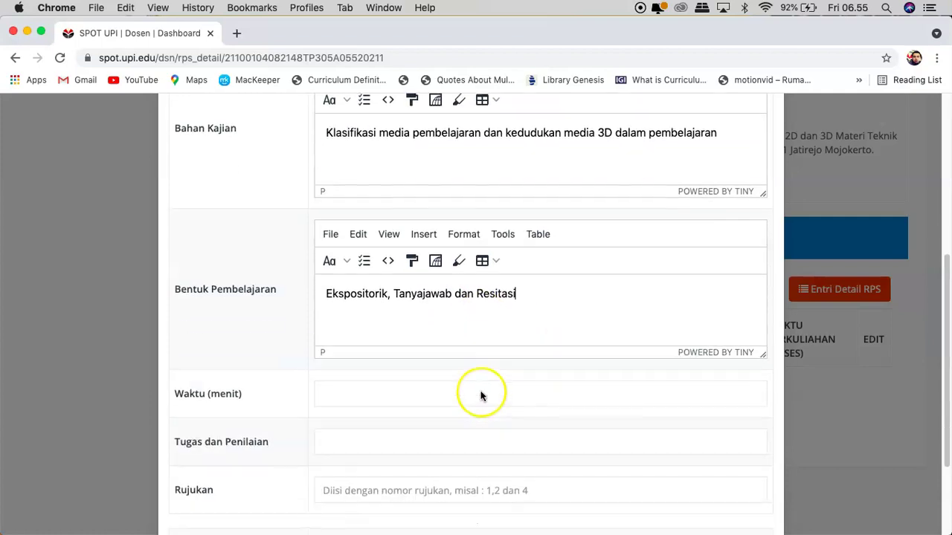
pyautogui.tripleClick(325, 294)
# Set Waktu (menit) to 150 and fill Tugas dan Penilaian with the suggested entry "Membuat Resume Jurnal"
pyautogui.scroll(-4, 397, 325)
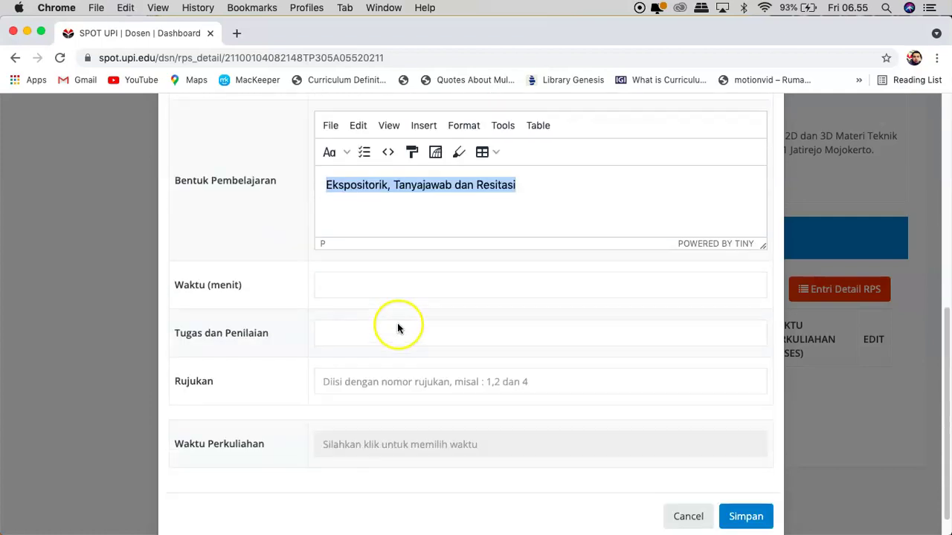
pyautogui.click(357, 265)
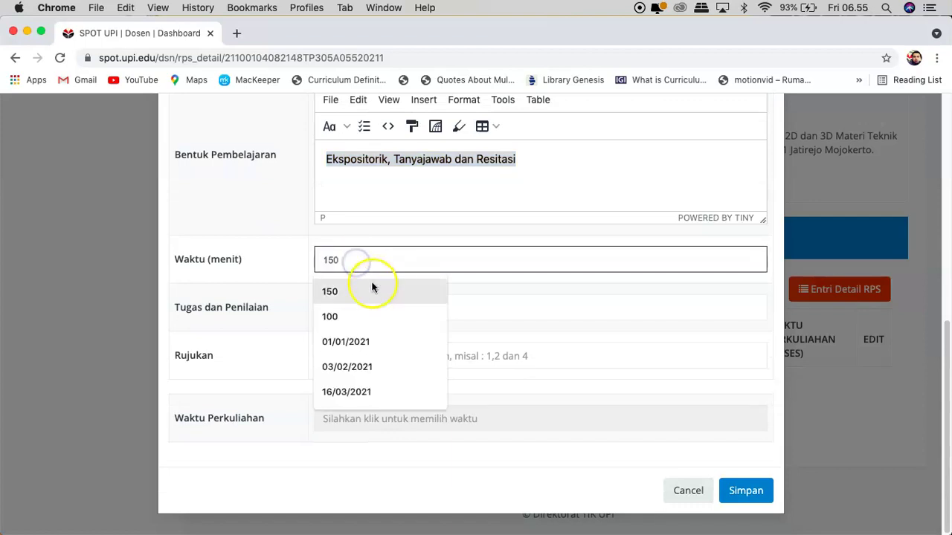
pyautogui.click(355, 292)
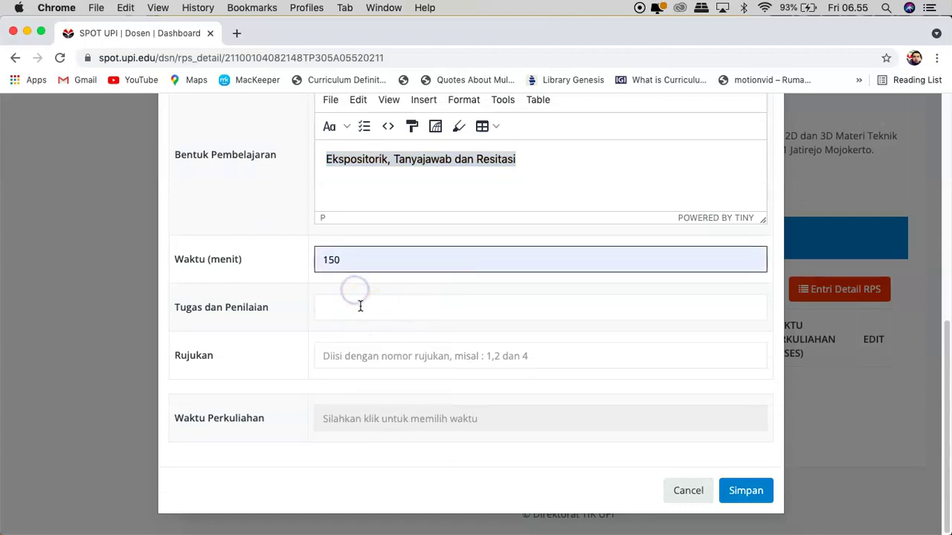
pyautogui.click(360, 305)
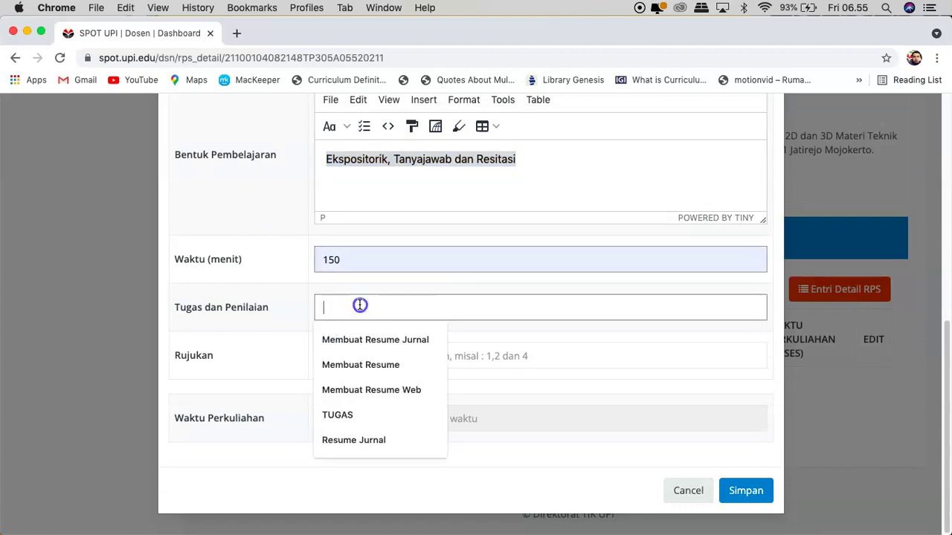
pyautogui.click(405, 339)
pyautogui.click(443, 311)
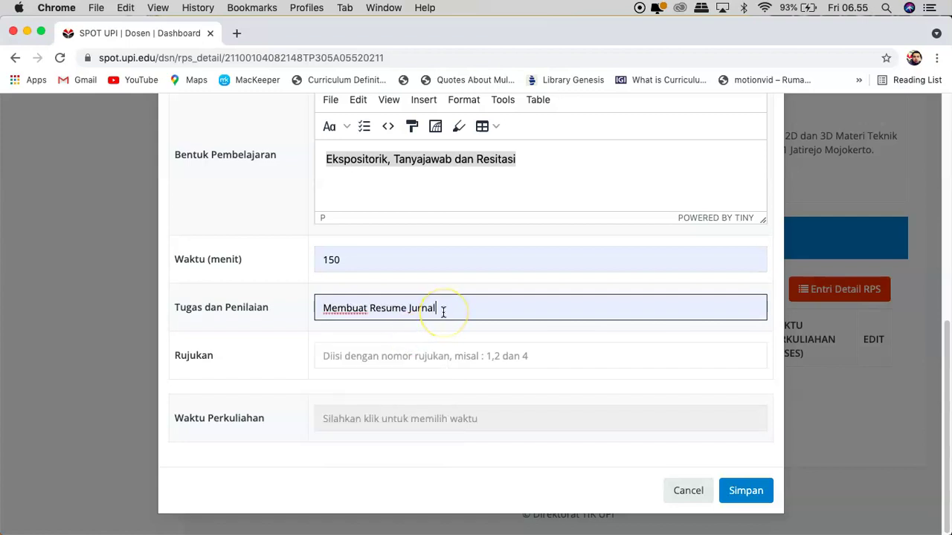
# Enter "1 dan 2" as the reference numbers in the Rujukan field
pyautogui.click(414, 357)
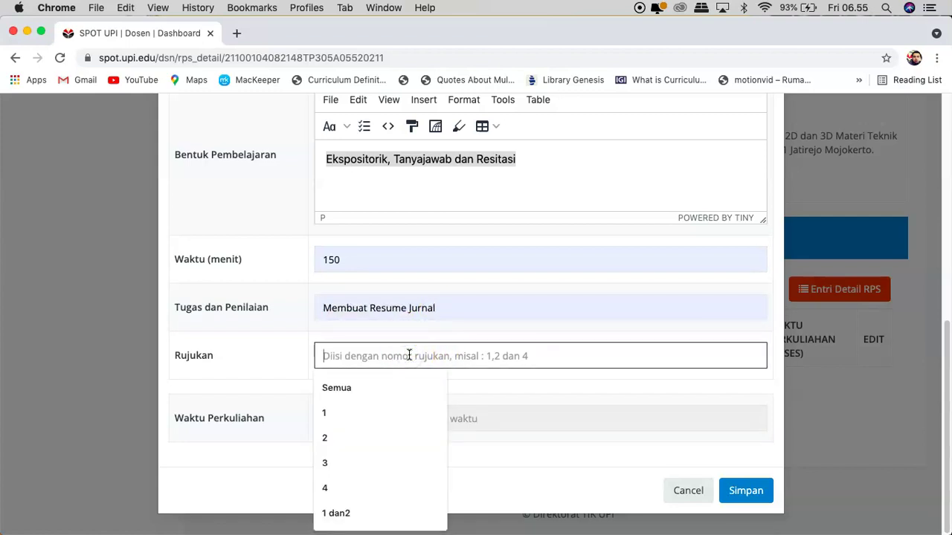
pyautogui.write('dan 2')
pyautogui.click(481, 378)
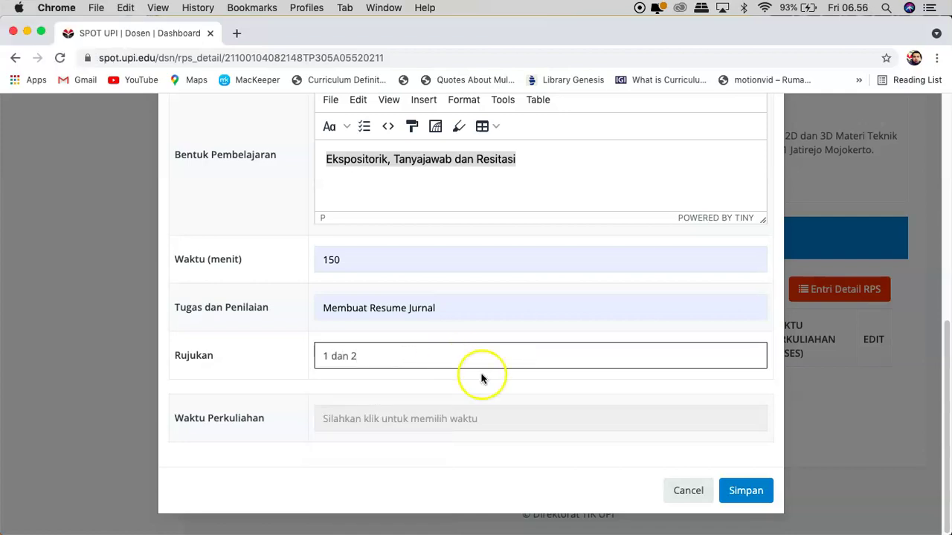
# Set Waktu Perkuliahan to 6 September 2021 at 07:00 and save the Detail RPS entry
pyautogui.click(439, 419)
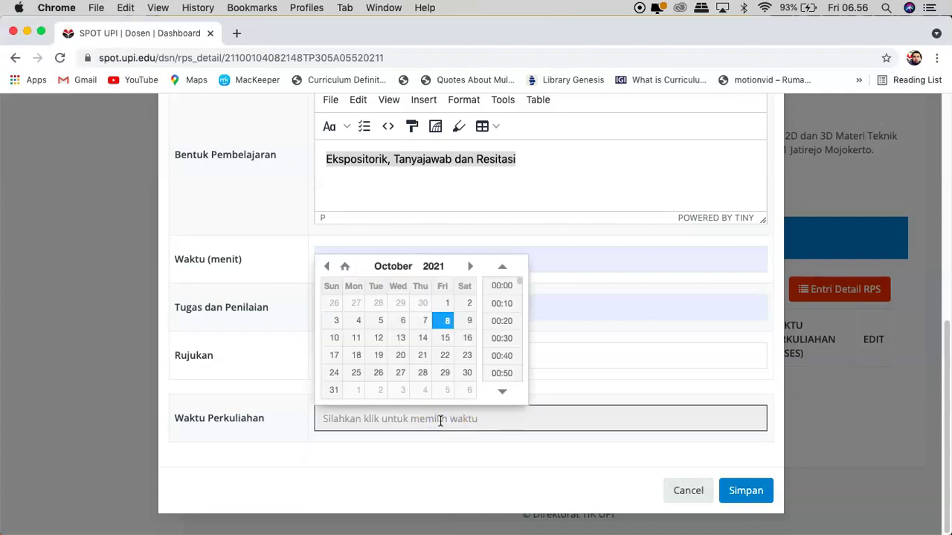
pyautogui.click(327, 267)
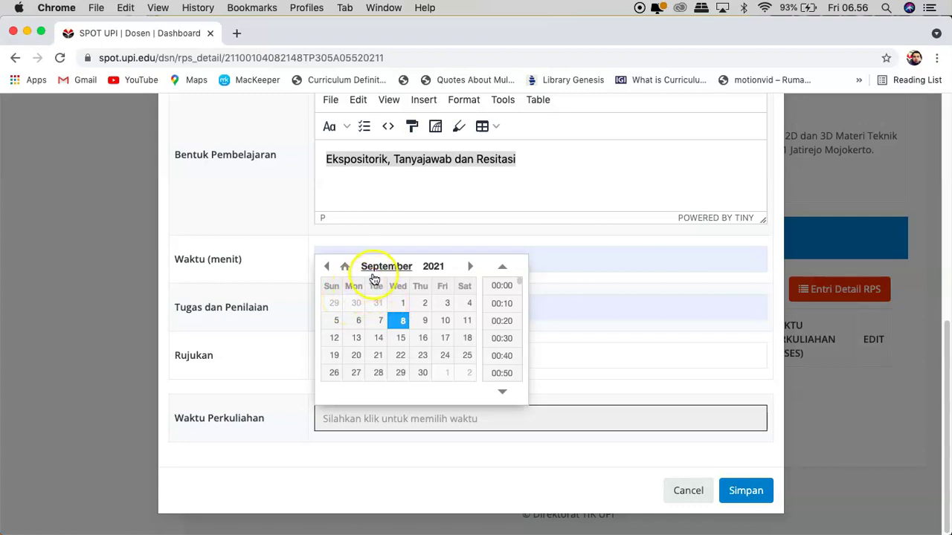
pyautogui.click(358, 328)
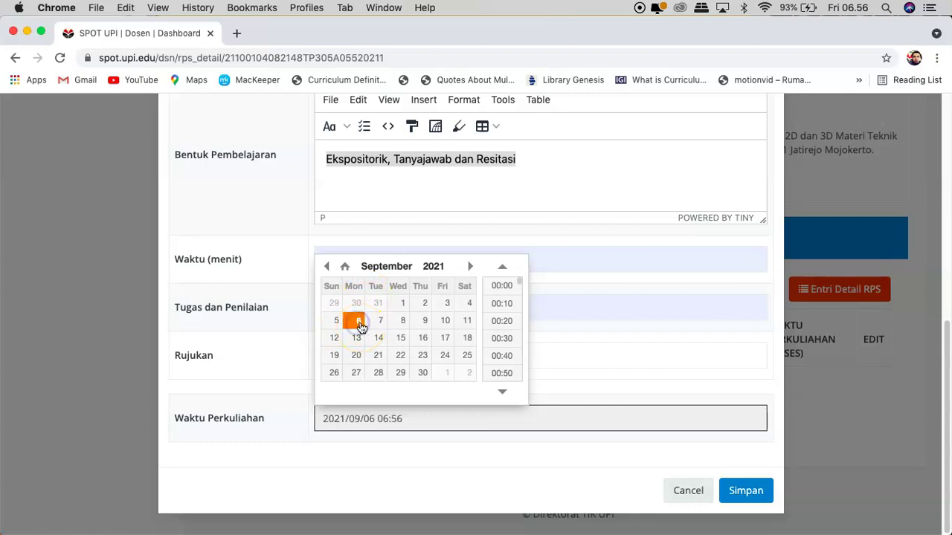
pyautogui.scroll(-3, 505, 355)
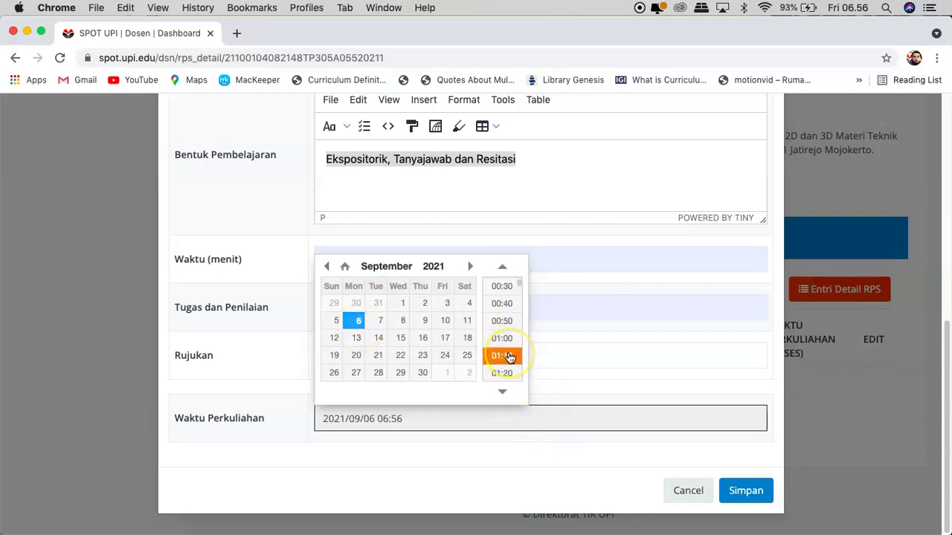
pyautogui.scroll(-12, 509, 357)
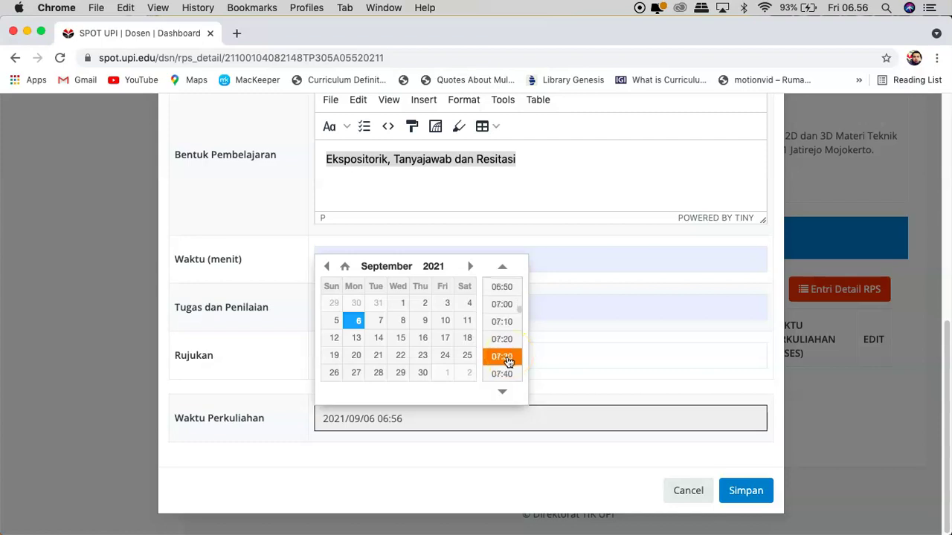
pyautogui.click(504, 304)
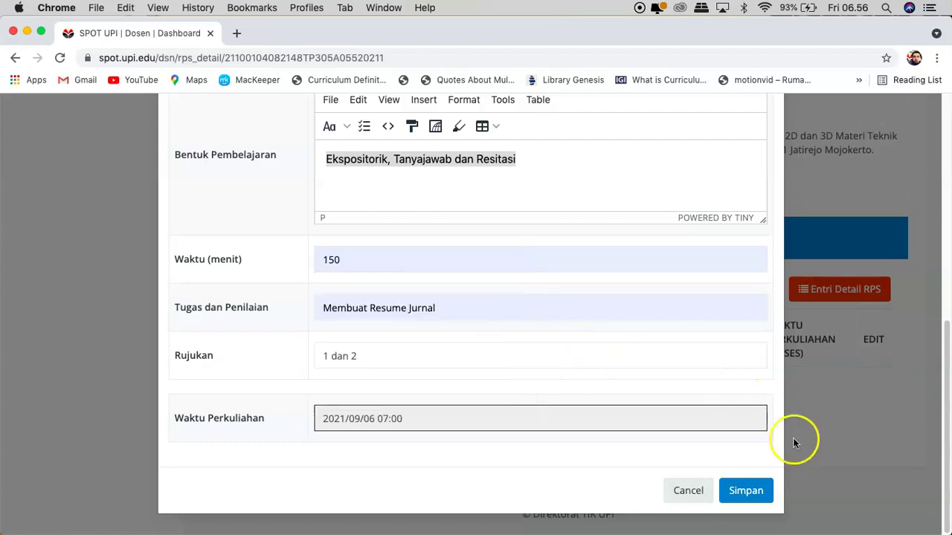
pyautogui.click(745, 492)
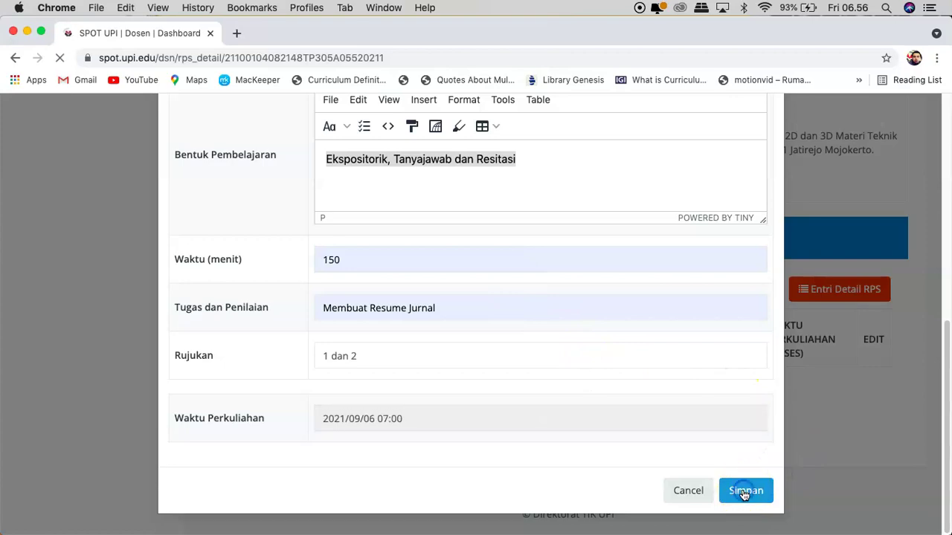
# Check the saved meeting in the Detail RPS table and open a new entry for meeting 2
pyautogui.scroll(-2, 669, 427)
pyautogui.scroll(-10, 669, 428)
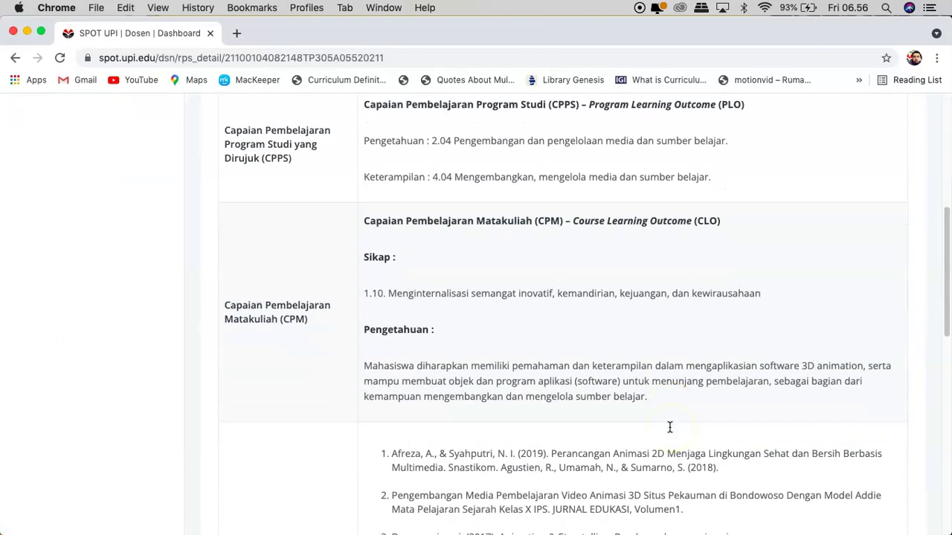
pyautogui.scroll(-3, 669, 428)
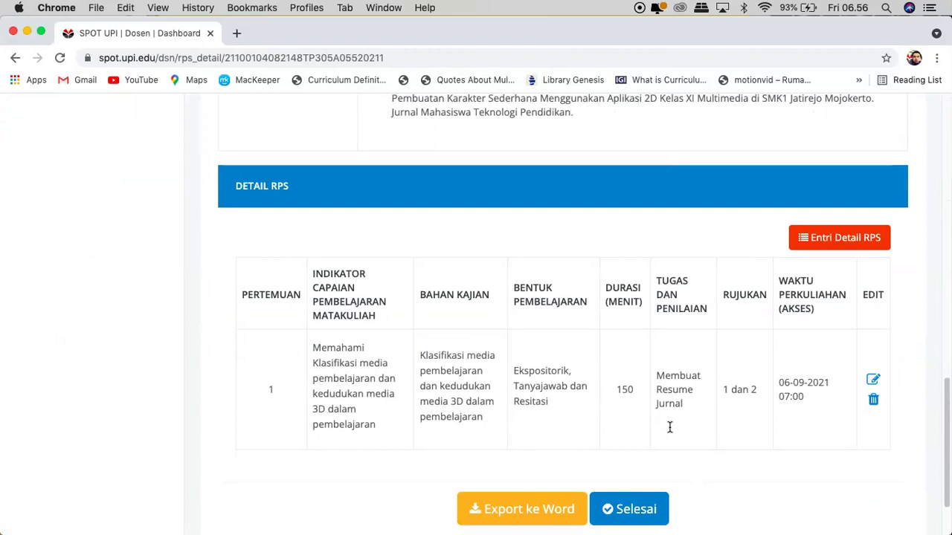
pyautogui.scroll(-1, 402, 375)
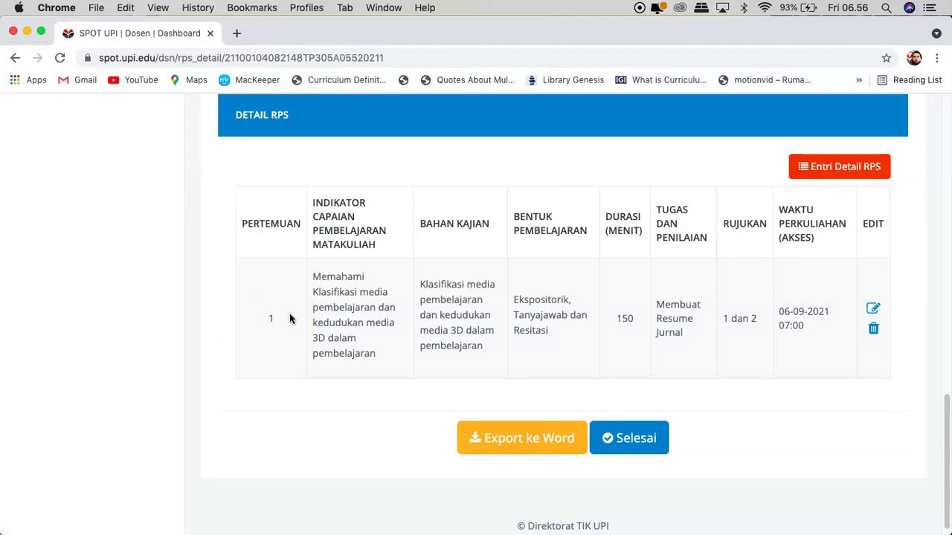
pyautogui.click(825, 167)
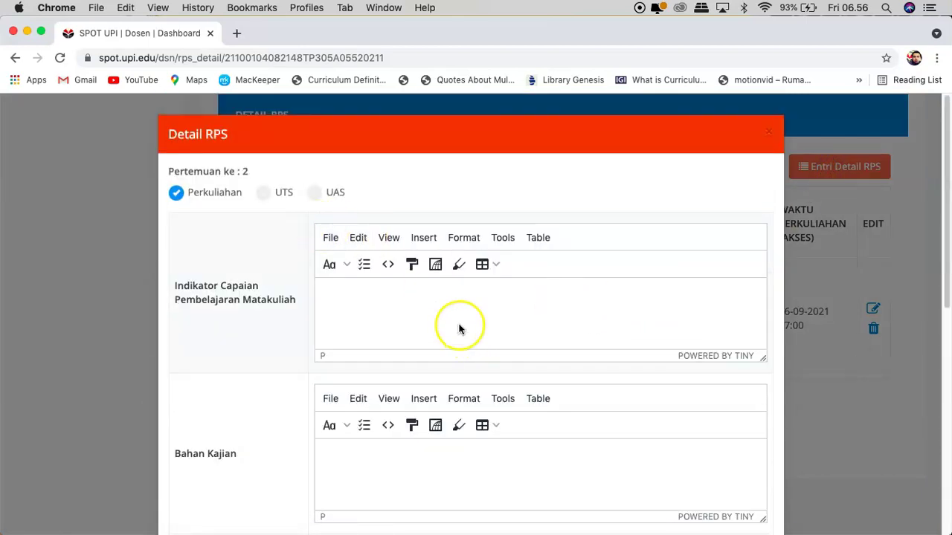
# Switch to Word and copy the Indikator Capaian text of meeting 2, "Mengidentifikasi animasi dan karakteristik setiap animasi"
pyautogui.click(348, 289)
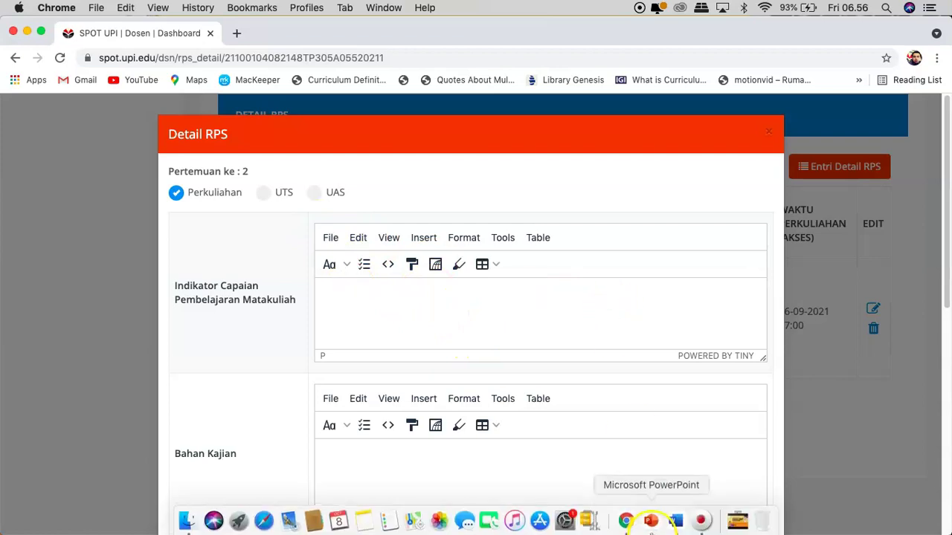
pyautogui.click(672, 519)
pyautogui.scroll(-5, 480, 394)
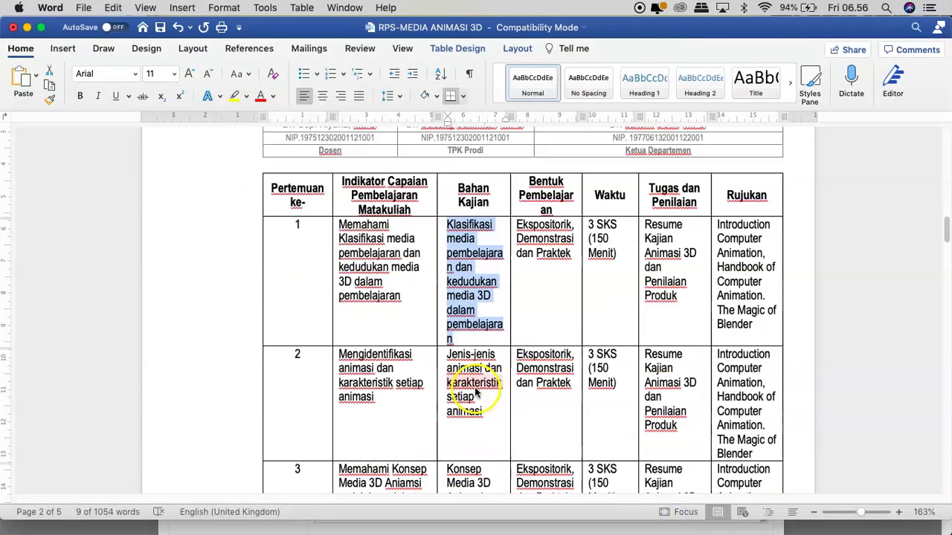
pyautogui.moveTo(394, 378); pyautogui.dragTo(339, 336)
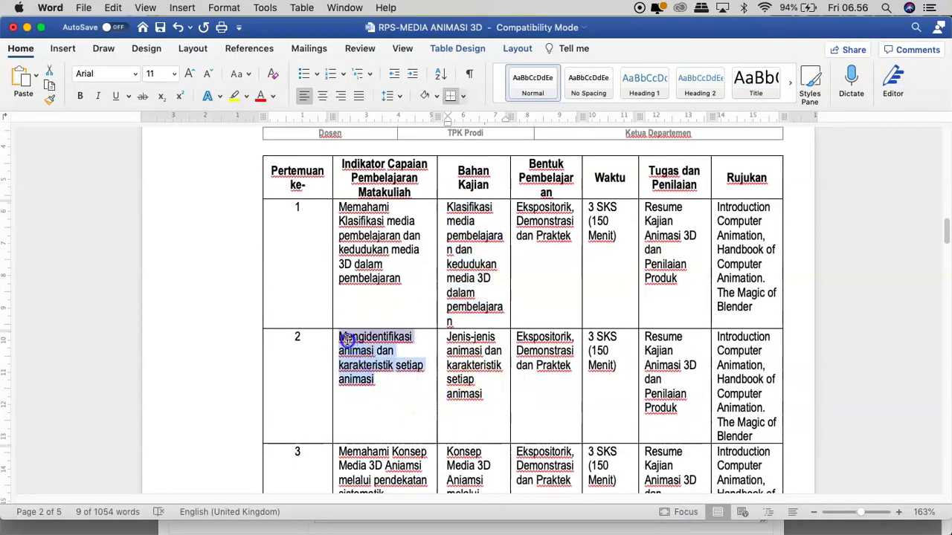
# Switch to Chrome and paste the copied text into the Indikator Capaian Pembelajaran Matakuliah field with formatting removed
pyautogui.moveTo(700, 521)
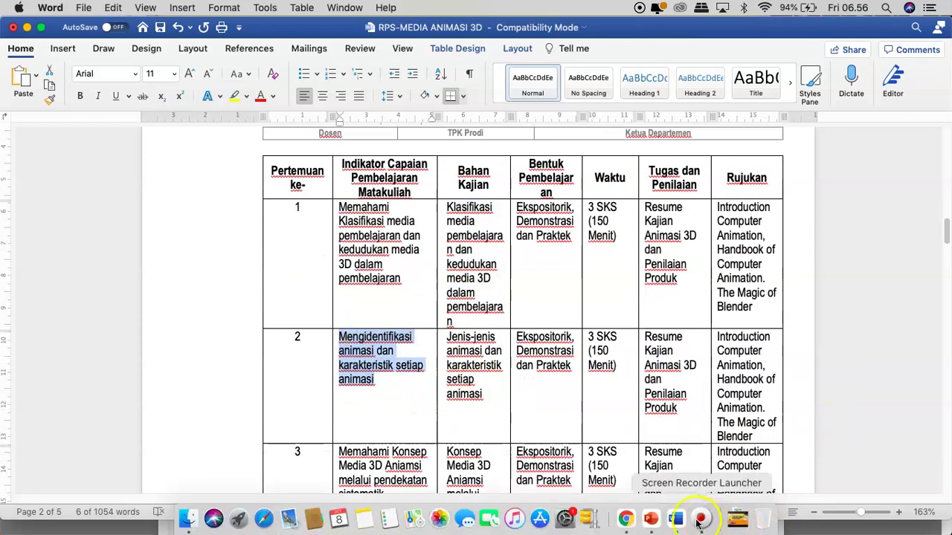
pyautogui.click(625, 519)
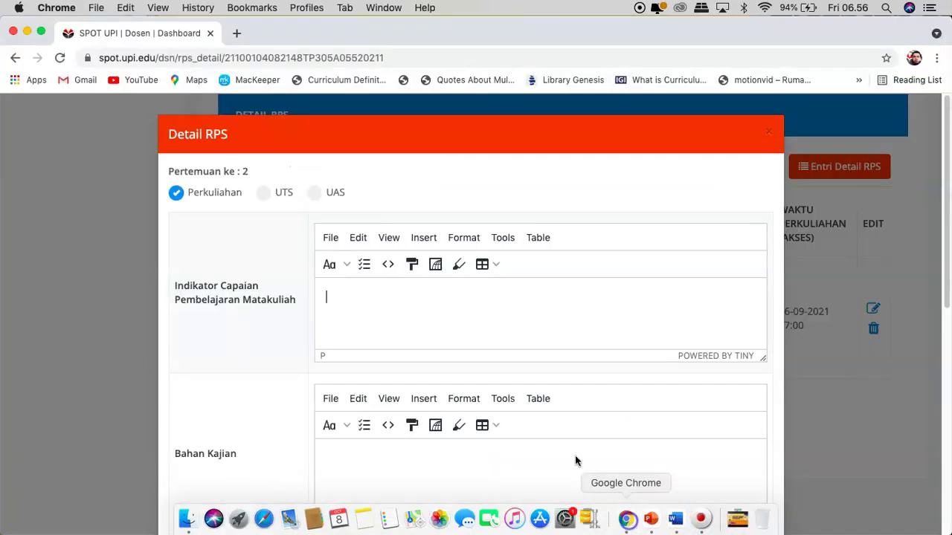
pyautogui.click(362, 318)
pyautogui.press('super+v')
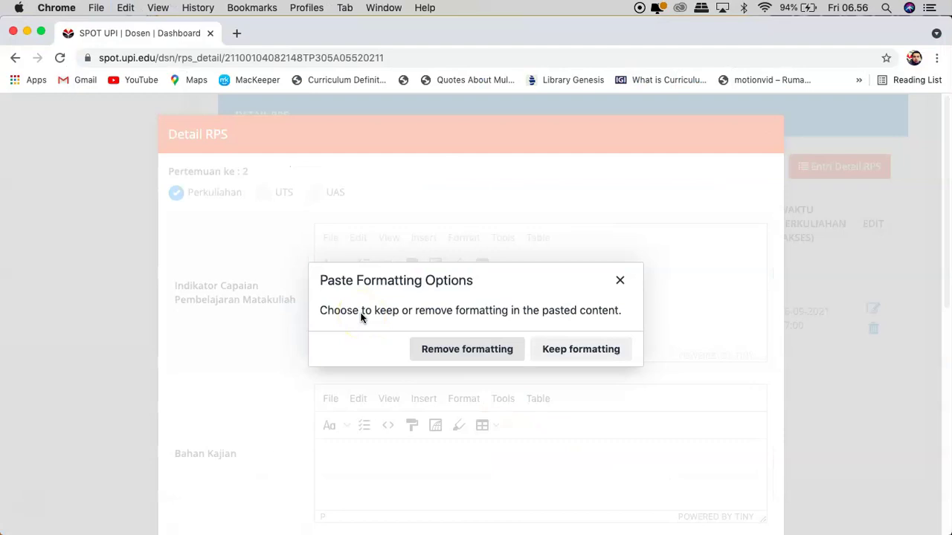
pyautogui.click(453, 358)
# Make the Bahan Kajian field ready for input and copy "Jenis-jenis animasi dan karakteristik setiap animasi" from meeting 2 in Word
pyautogui.scroll(-3, 574, 436)
pyautogui.click(404, 365)
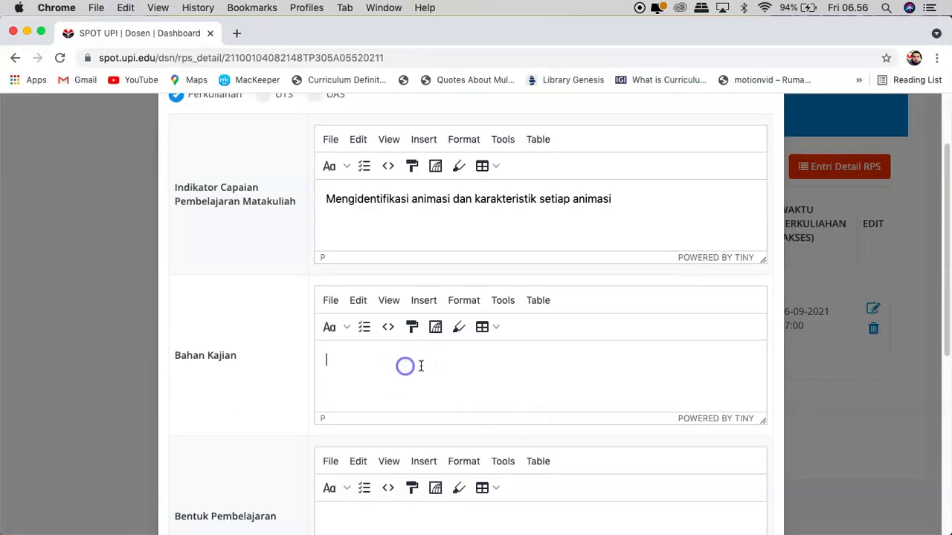
pyautogui.moveTo(667, 524)
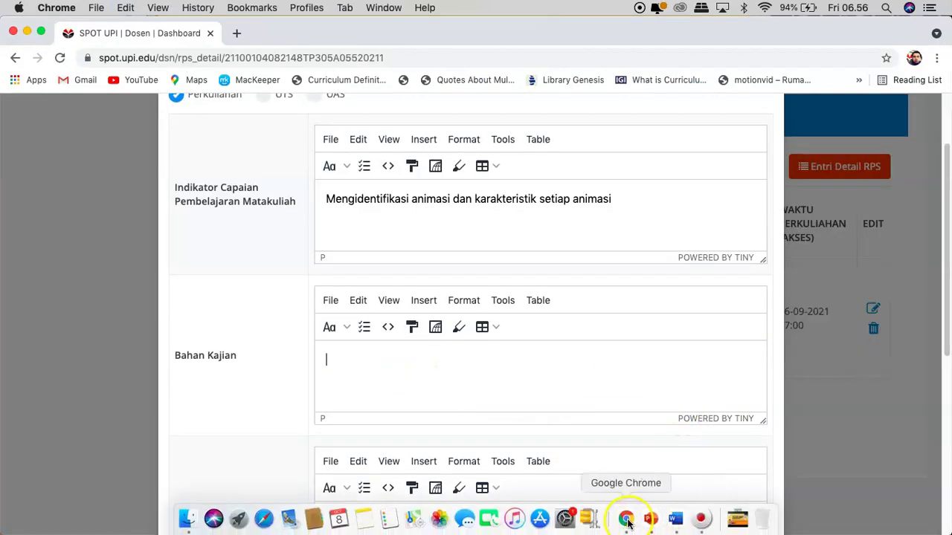
pyautogui.click(676, 525)
pyautogui.moveTo(481, 394); pyautogui.dragTo(500, 344)
pyautogui.press('super+c')
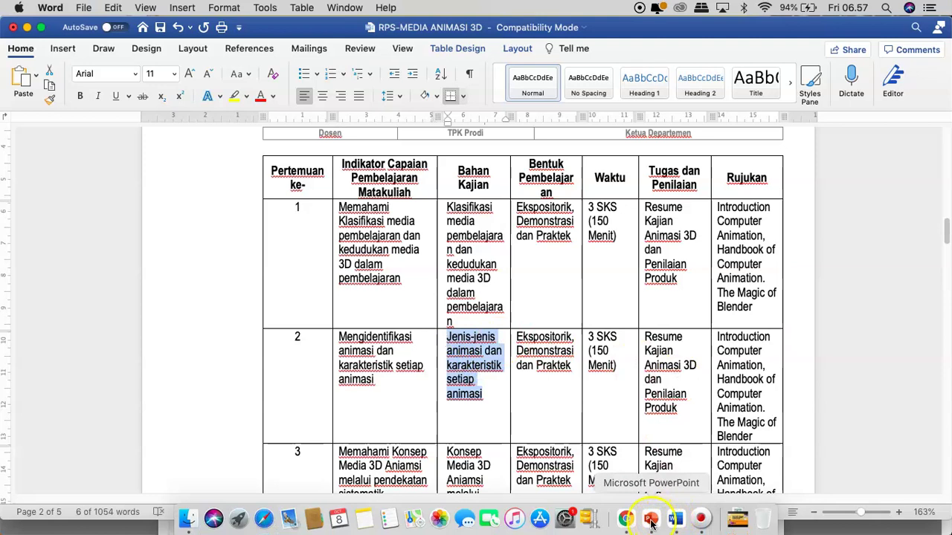
# Return to Chrome and paste the meeting 2 study material into the Bahan Kajian field with formatting removed
pyautogui.click(627, 519)
pyautogui.press('super+v')
pyautogui.click(463, 346)
pyautogui.scroll(-4, 491, 410)
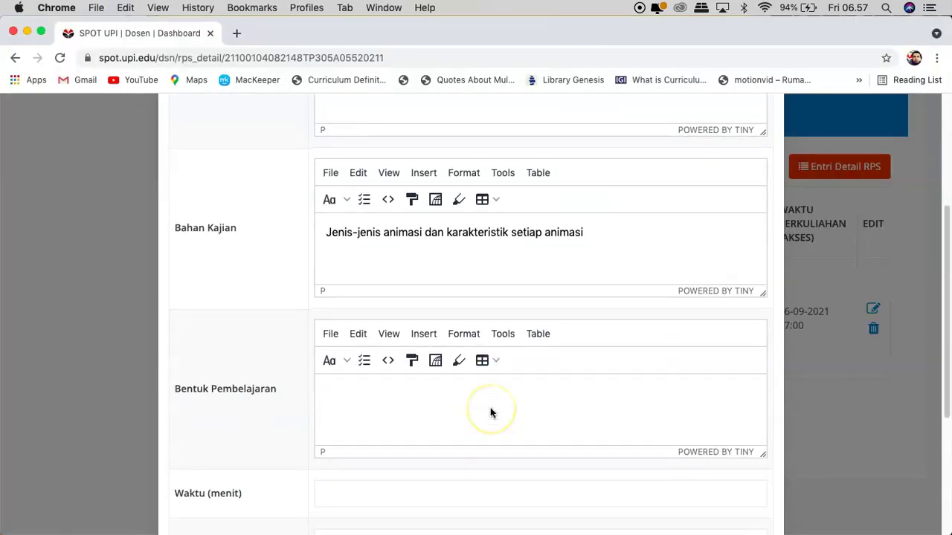
pyautogui.click(432, 362)
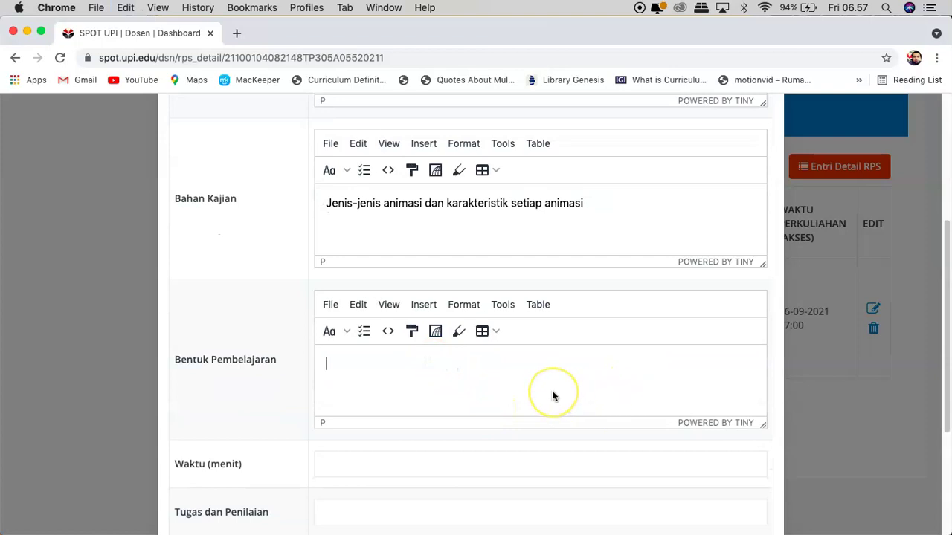
pyautogui.press('super+v')
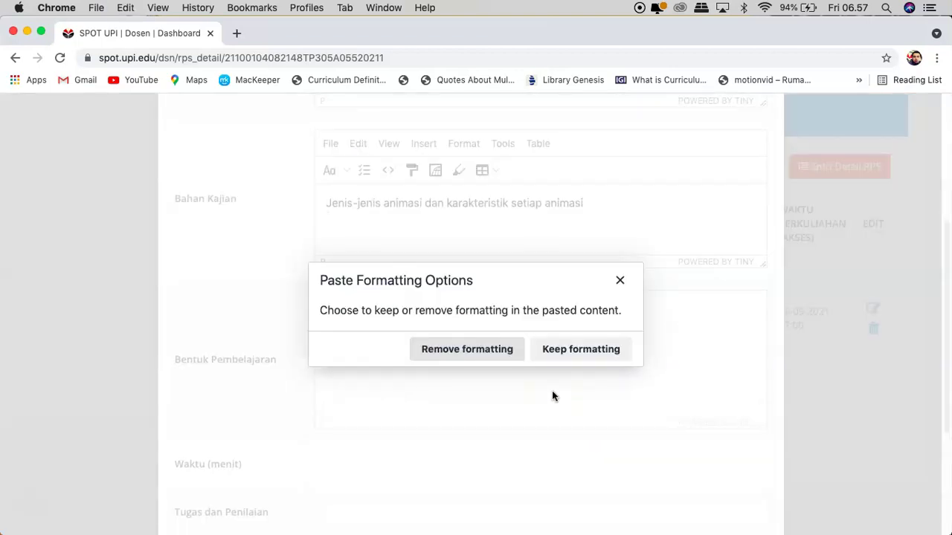
pyautogui.click(619, 280)
# Enter "Tanyajawab, Demonstrasi dan Resitasi" in the Bentuk Pembelajaran field
pyautogui.click(452, 373)
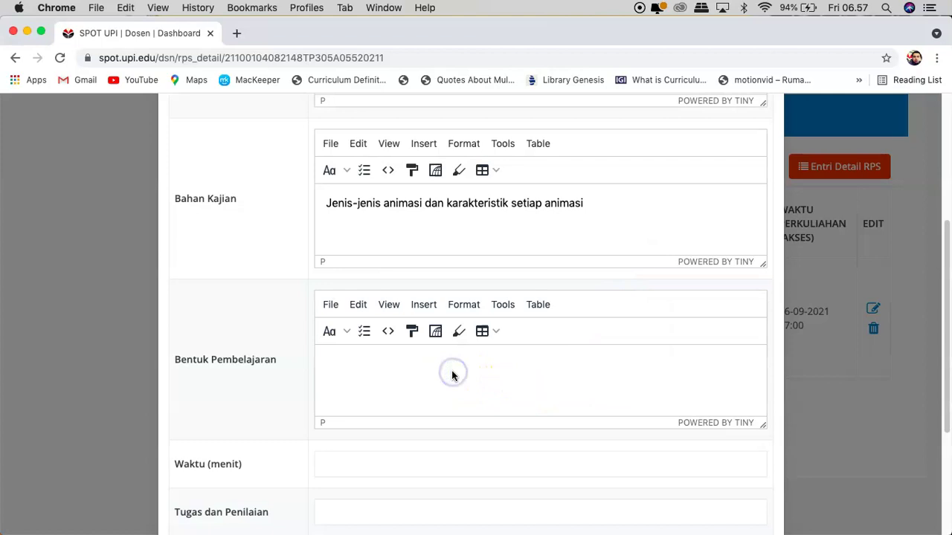
pyautogui.write('Tanyajawab, Demonstra')
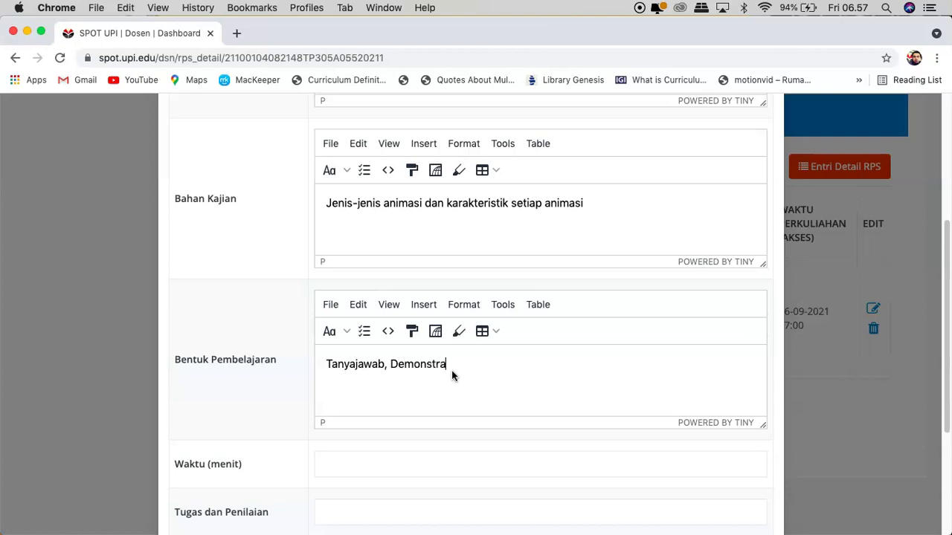
pyautogui.write('si dan Resitasi')
# Fill Waktu (menit) with the suggested 150 and Tugas dan Penilaian with the suggested "Membuat Resume Web"
pyautogui.scroll(-5, 476, 381)
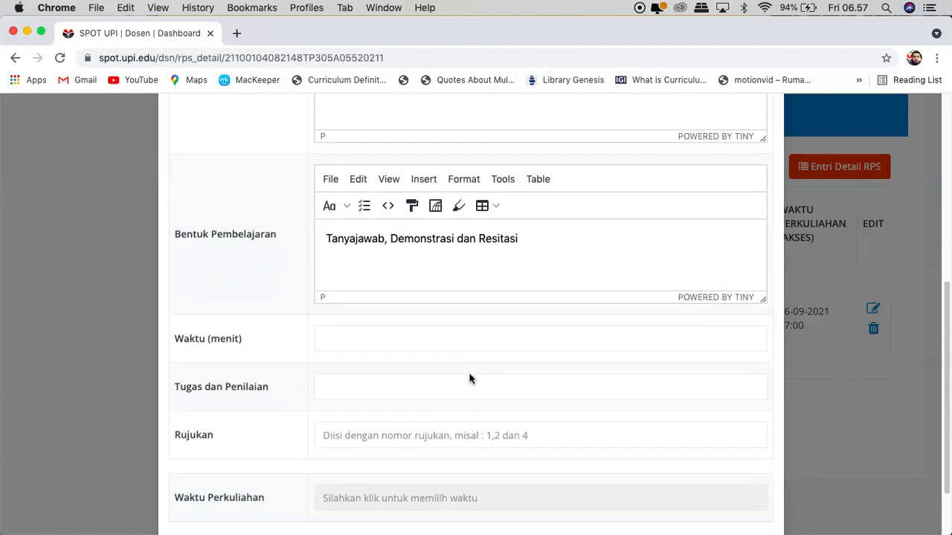
pyautogui.click(330, 339)
pyautogui.click(338, 370)
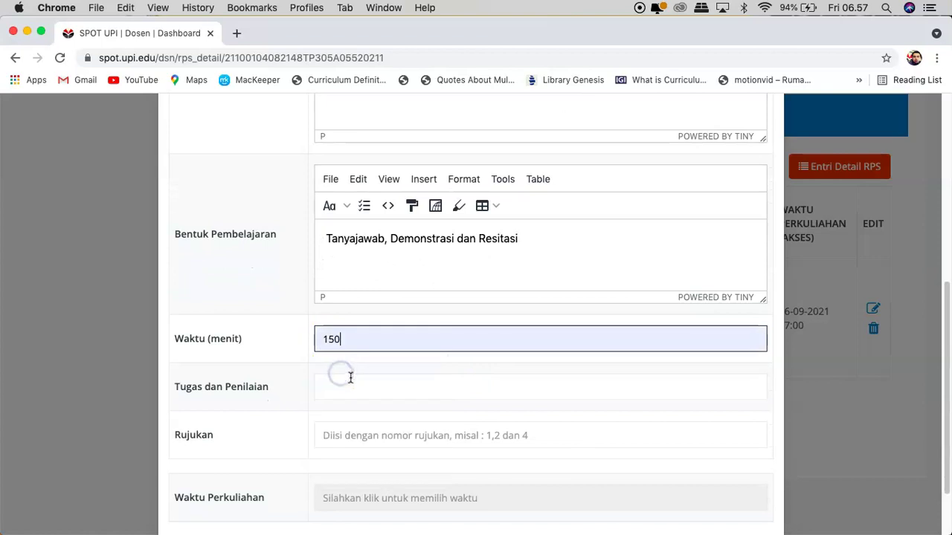
pyautogui.click(345, 387)
pyautogui.click(383, 306)
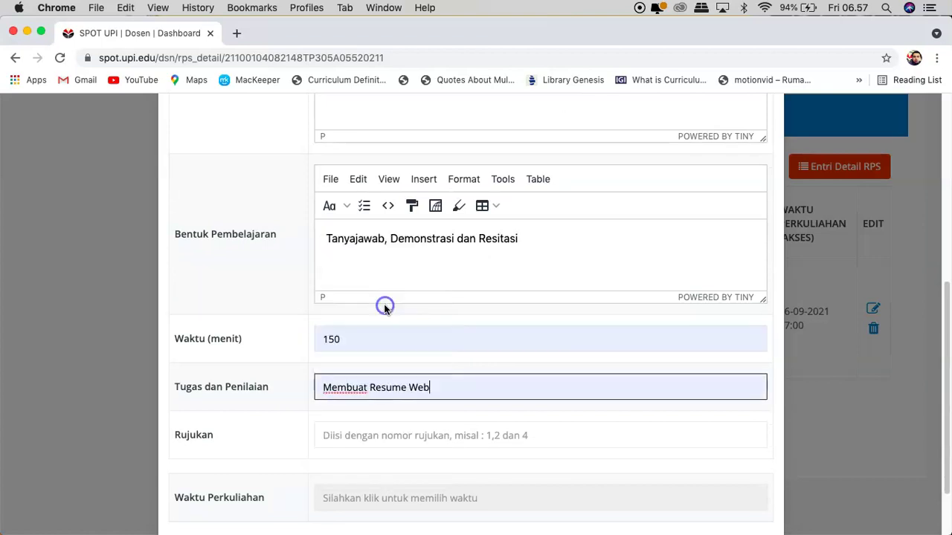
# Enter "2 dan 3" as the reference numbers in the Rujukan field
pyautogui.scroll(-3, 379, 413)
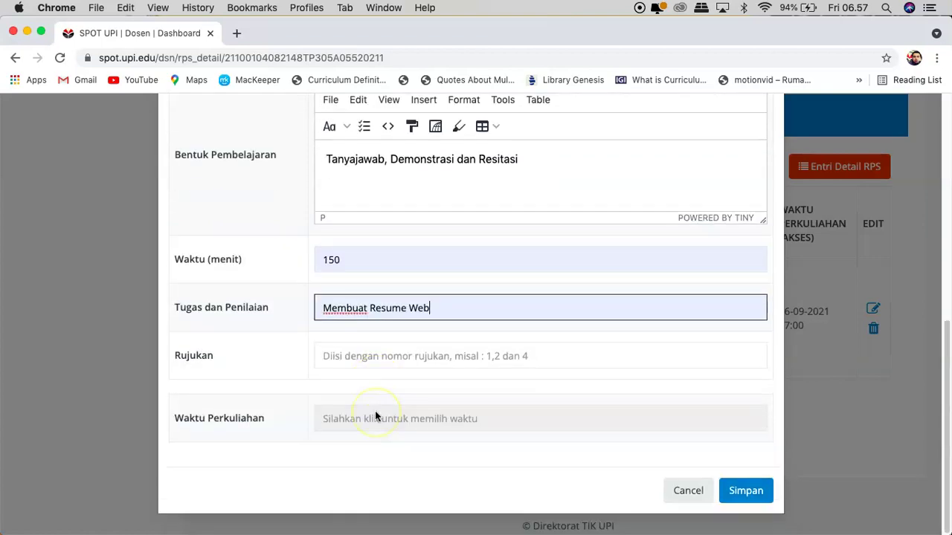
pyautogui.click(379, 359)
pyautogui.write('2 dan 3')
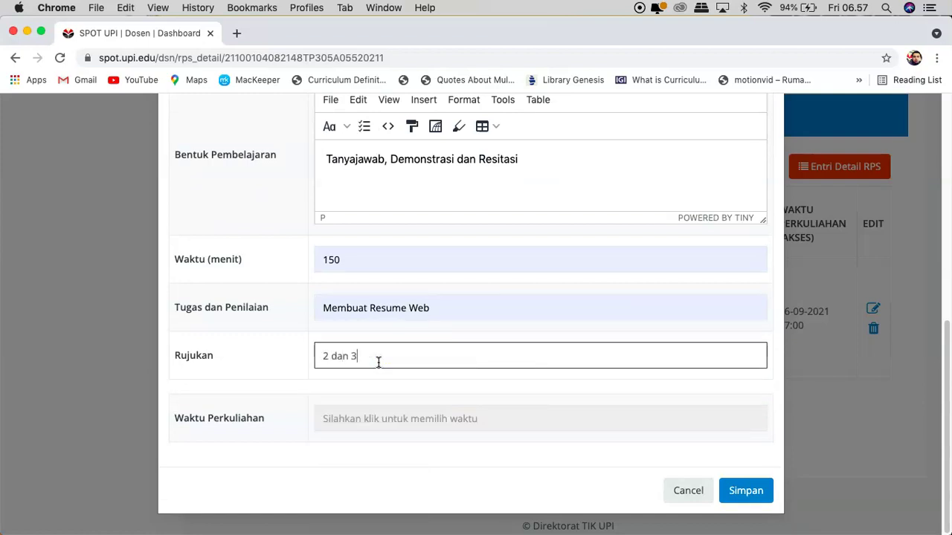
# Set the Waktu Perkuliahan date to 13 September 2021, leaving the default time
pyautogui.click(415, 417)
pyautogui.click(383, 418)
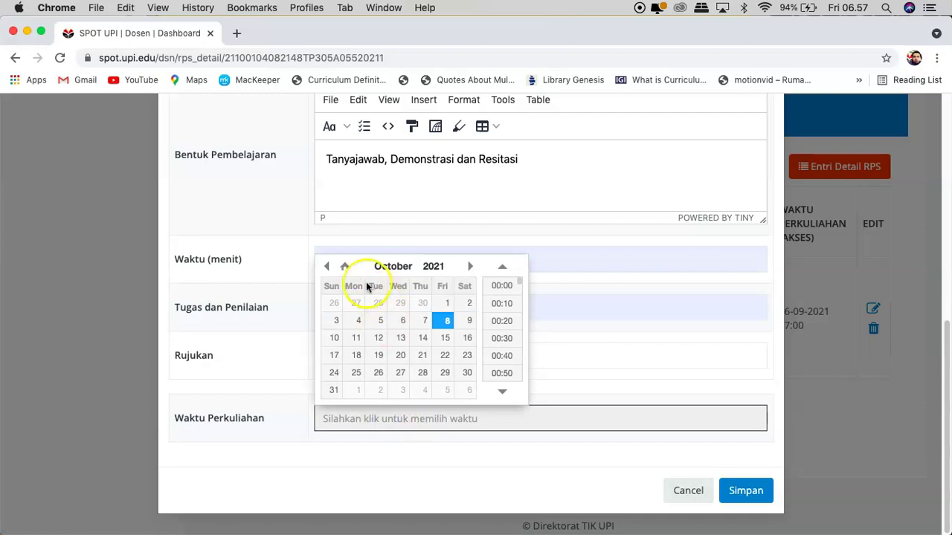
pyautogui.click(327, 267)
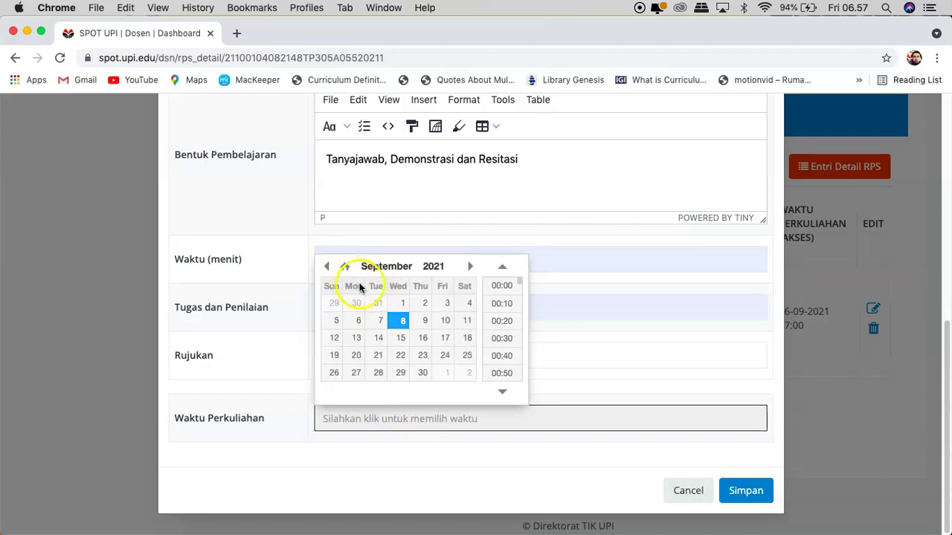
pyautogui.click(357, 338)
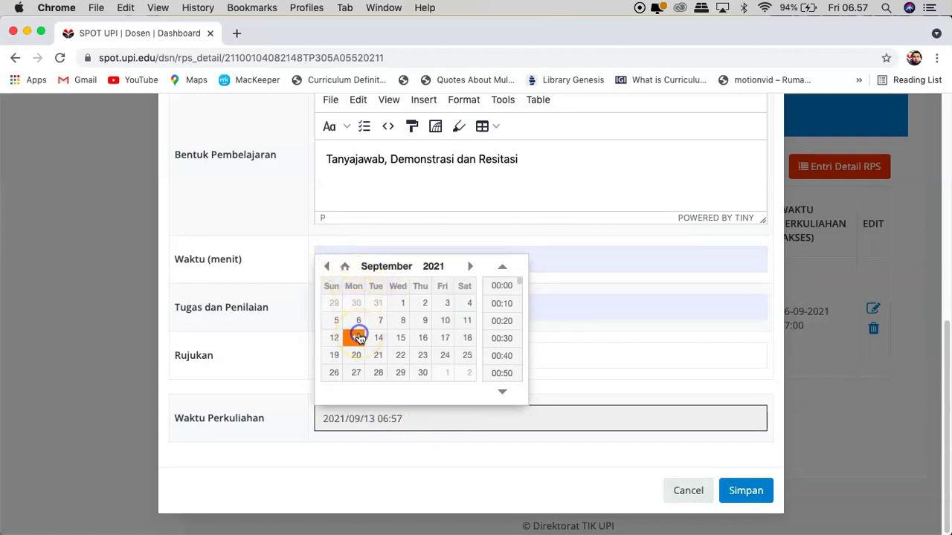
pyautogui.click(614, 337)
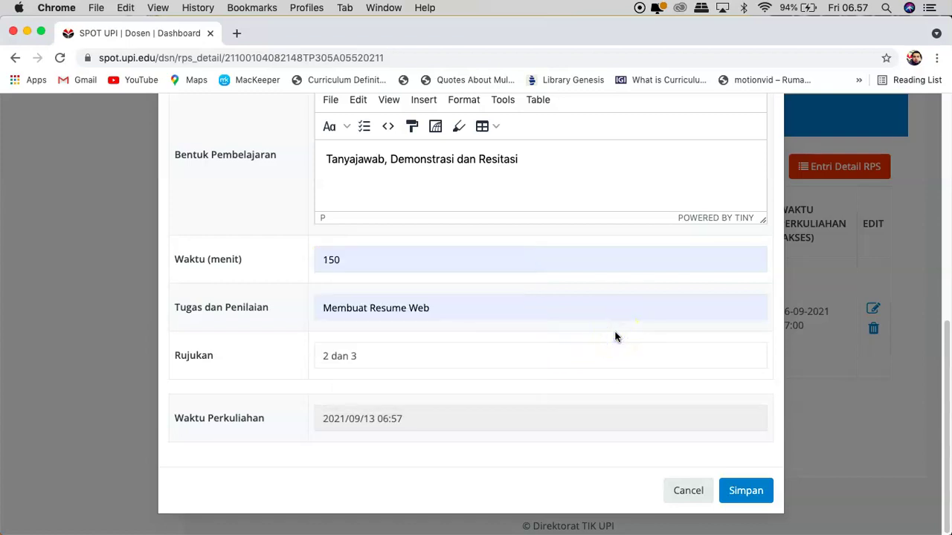
pyautogui.click(620, 335)
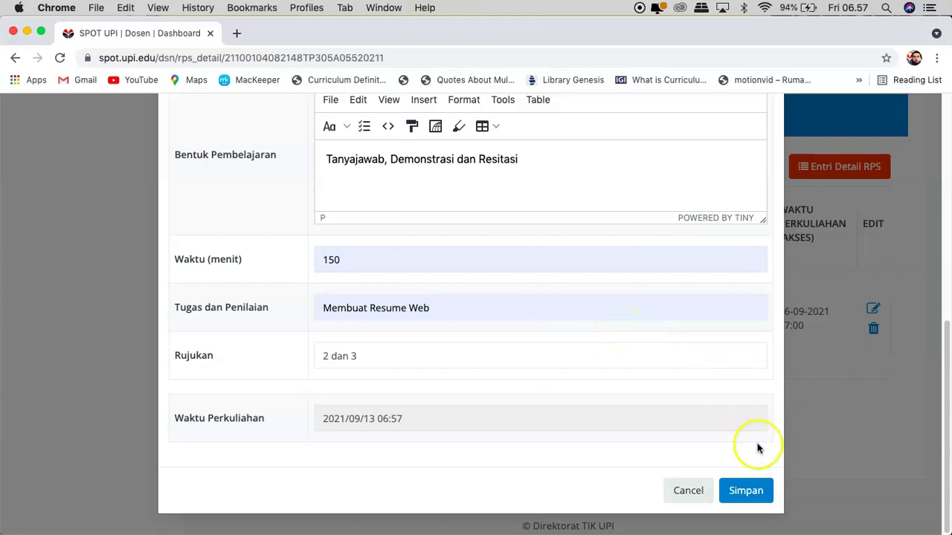
# Save the Pertemuan 2 Detail RPS entry and review both meetings in the Detail RPS table
pyautogui.click(747, 494)
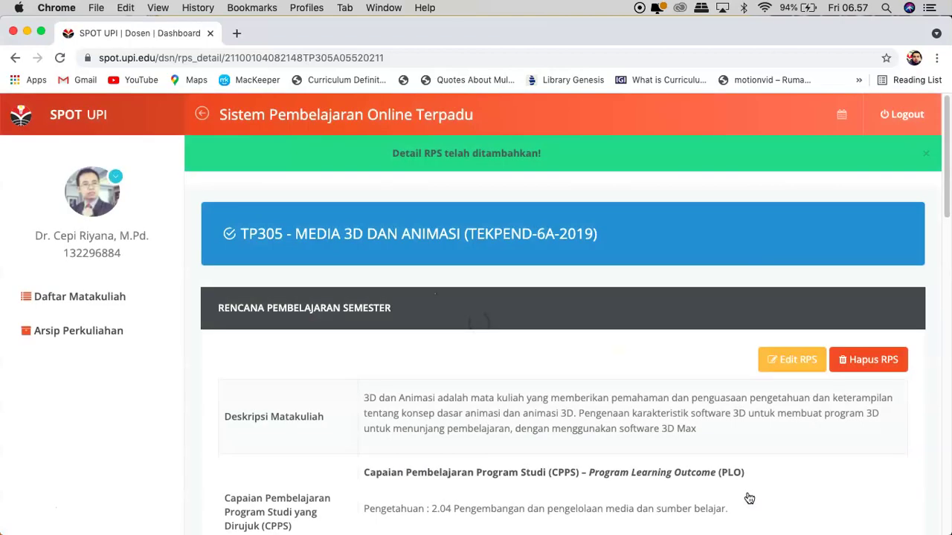
pyautogui.click(676, 404)
pyautogui.scroll(-5, 675, 409)
pyautogui.scroll(-6, 676, 417)
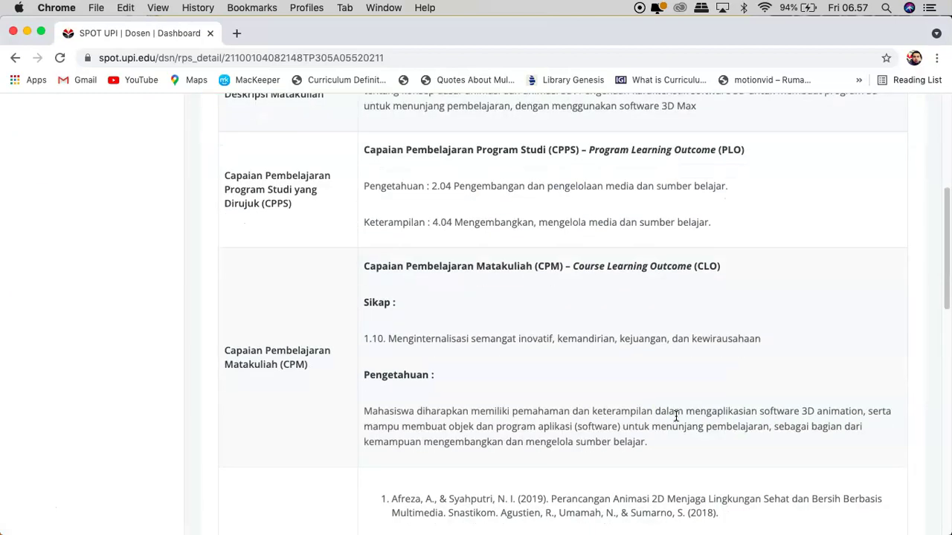
pyautogui.scroll(-5, 676, 416)
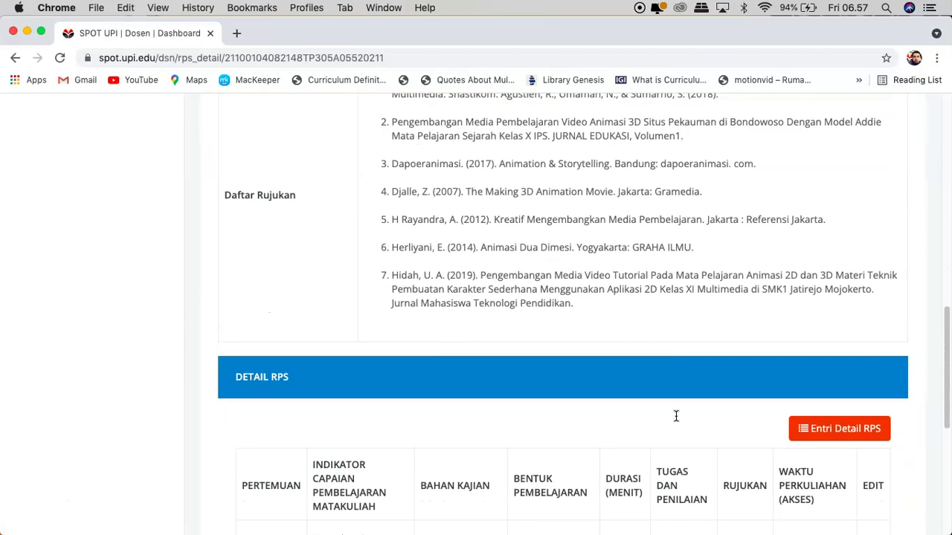
pyautogui.click(309, 369)
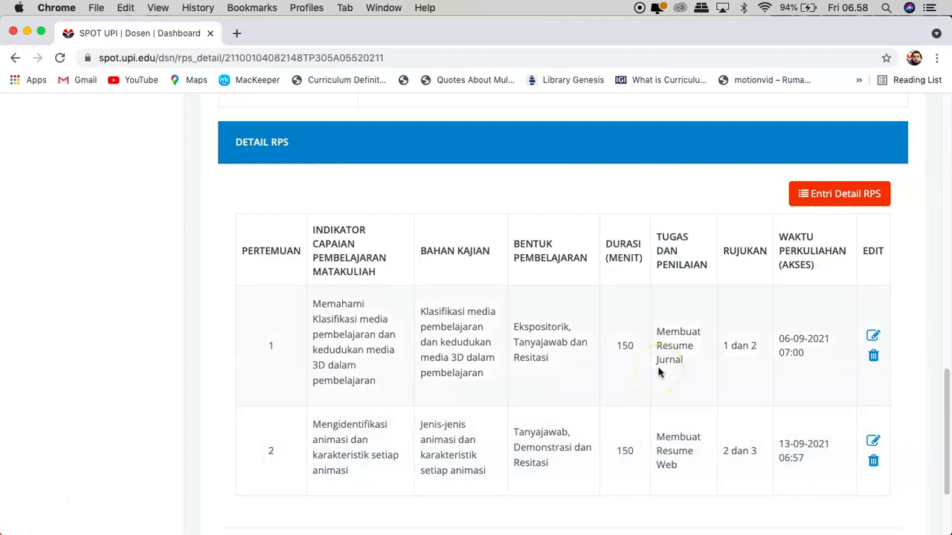
pyautogui.scroll(-2, 658, 372)
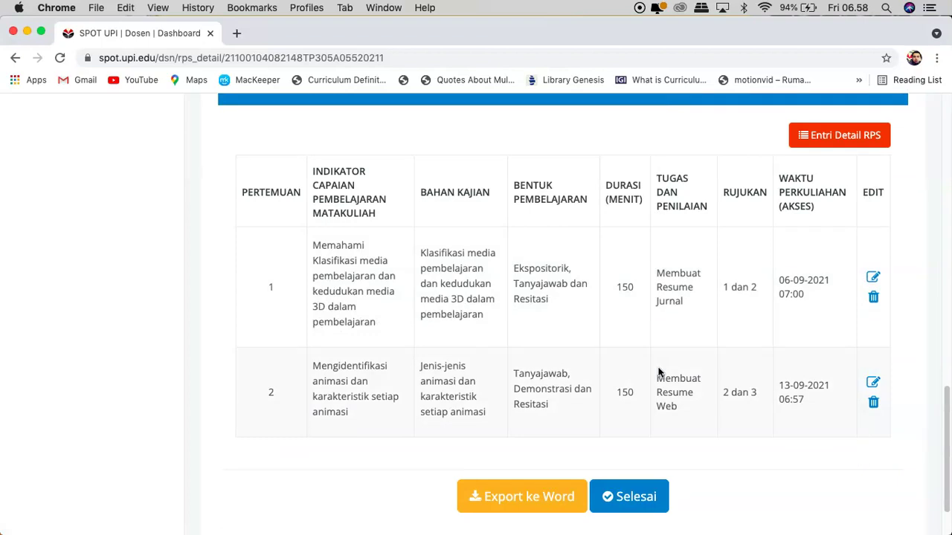
pyautogui.click(838, 152)
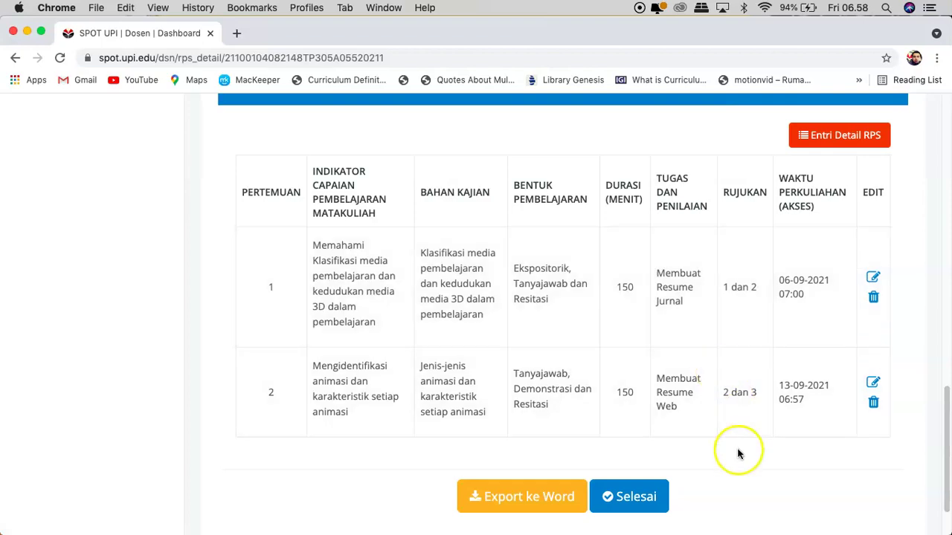
# Finish the RPS and open the Form Risalah & Presensi in the Monitoring section of Pertemuan 1
pyautogui.click(637, 498)
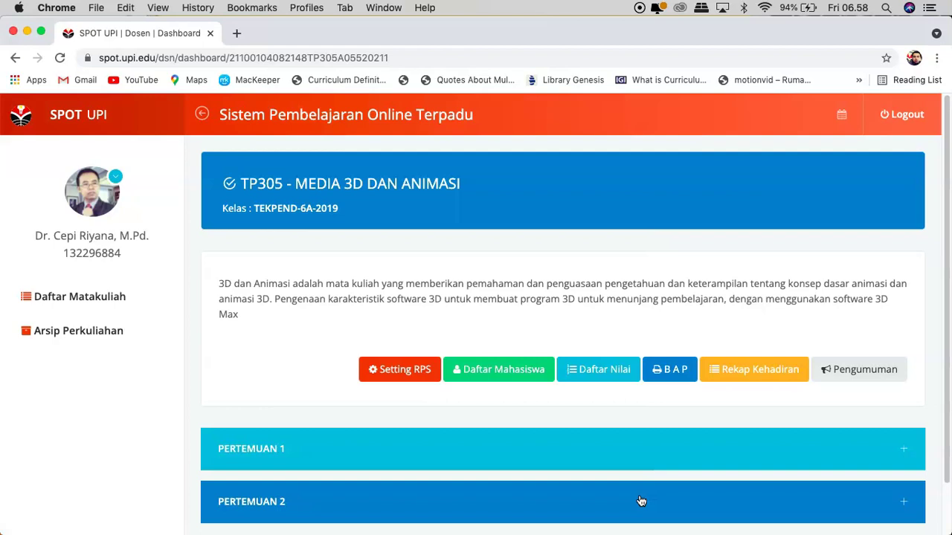
pyautogui.scroll(-2, 643, 410)
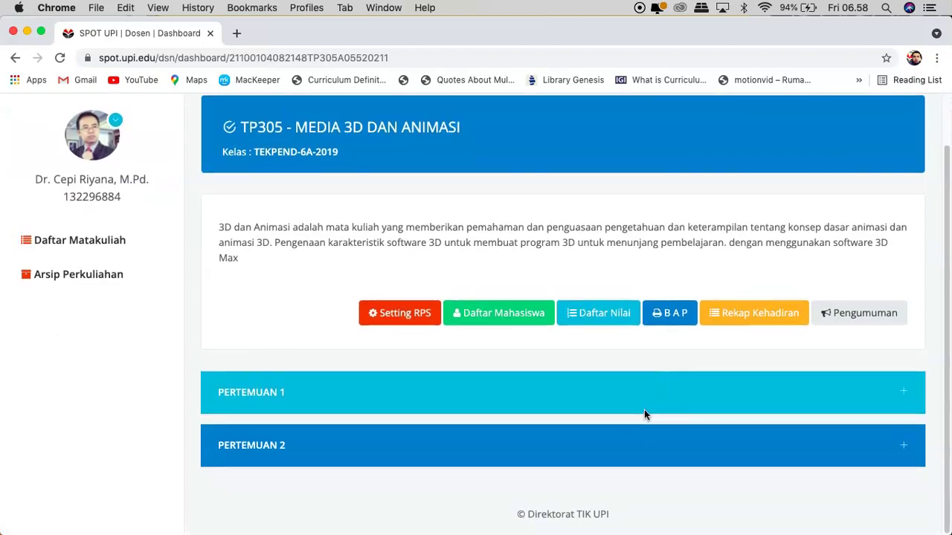
pyautogui.click(905, 398)
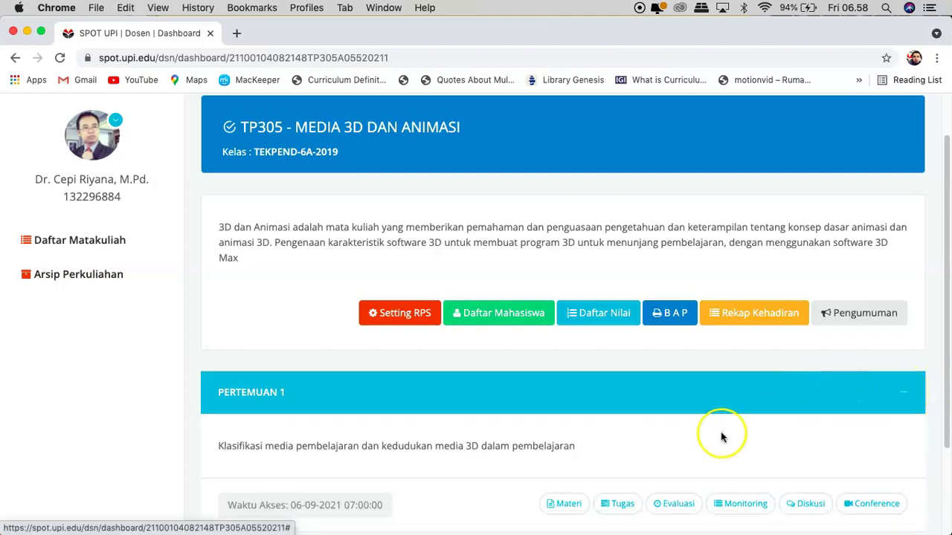
pyautogui.scroll(-3, 719, 436)
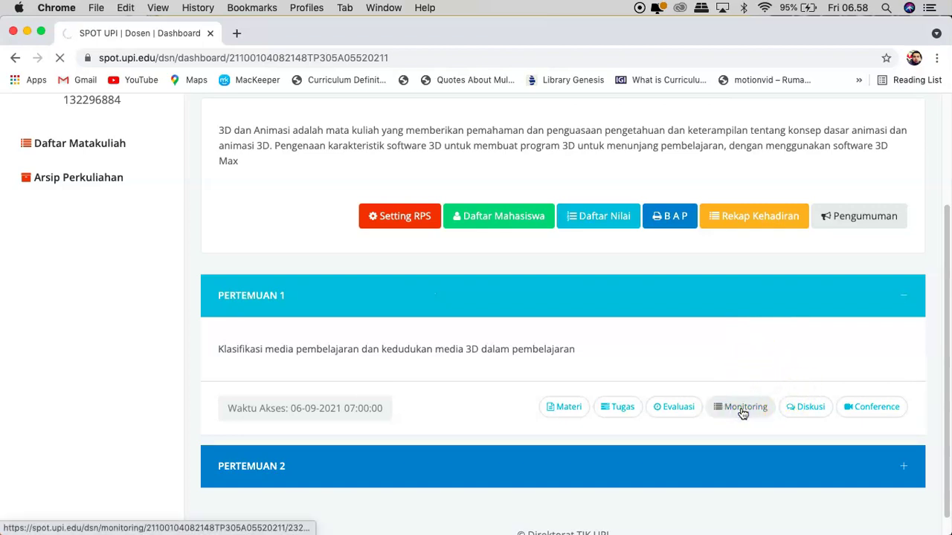
pyautogui.click(742, 407)
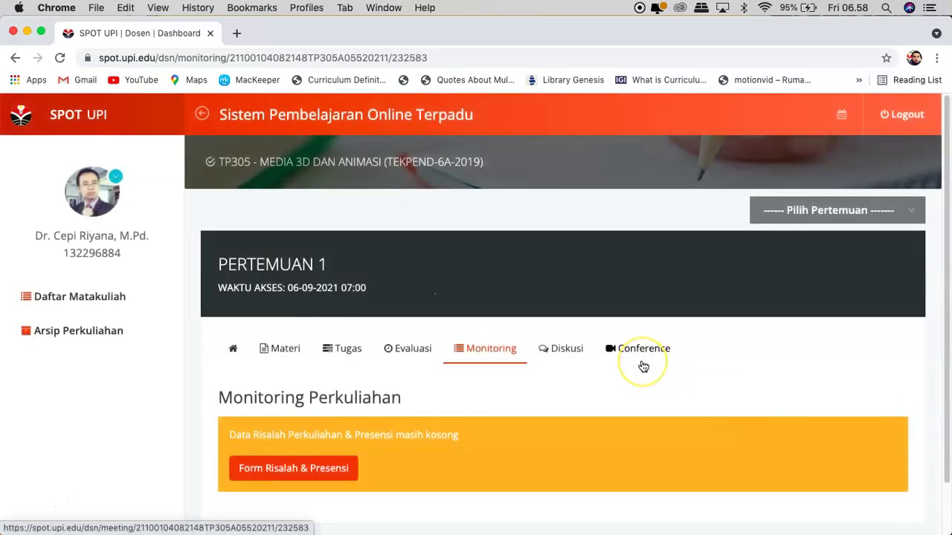
pyautogui.scroll(-2, 642, 363)
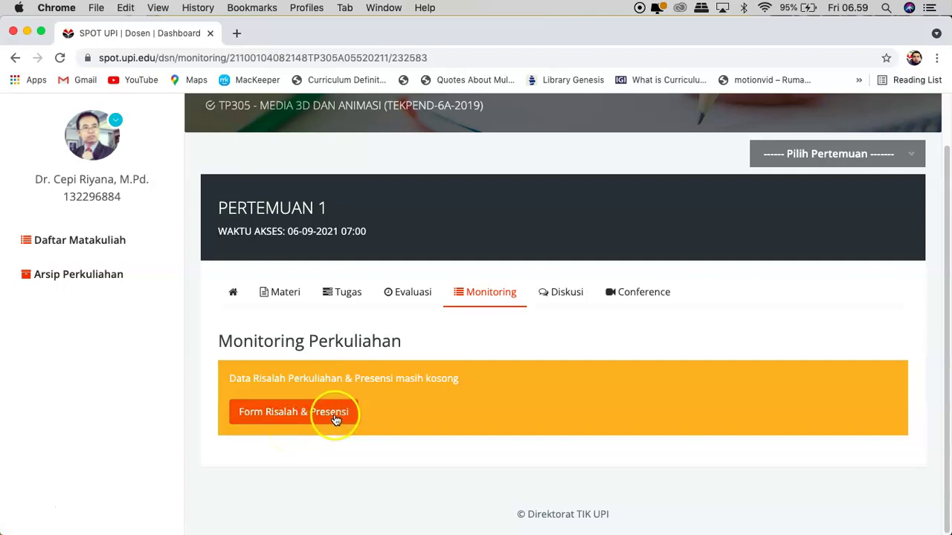
pyautogui.click(291, 414)
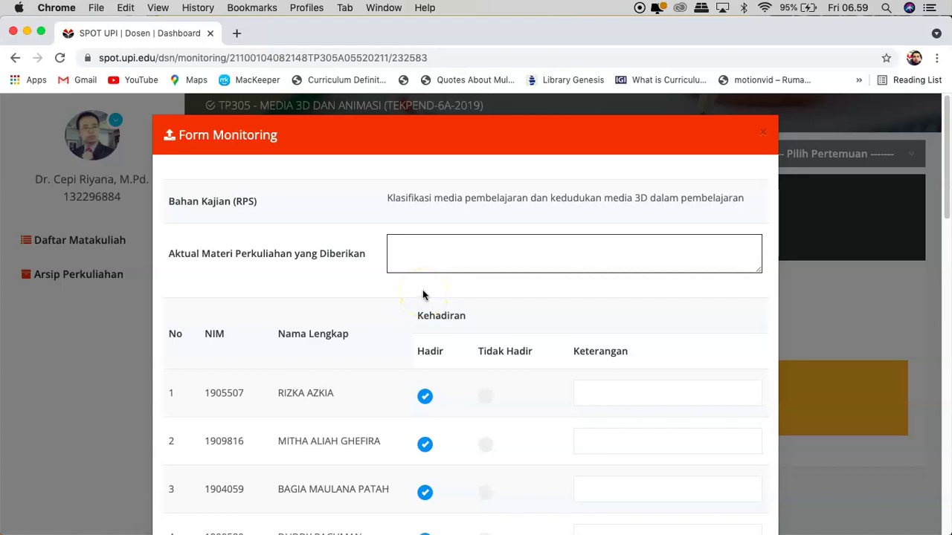
# Copy the Bahan Kajian text "Klasifikasi media pembelajaran dan kedudukan media 3D dalam pembelajaran" into Aktual Materi Perkuliahan yang Diberikan
pyautogui.moveTo(387, 197); pyautogui.dragTo(748, 201)
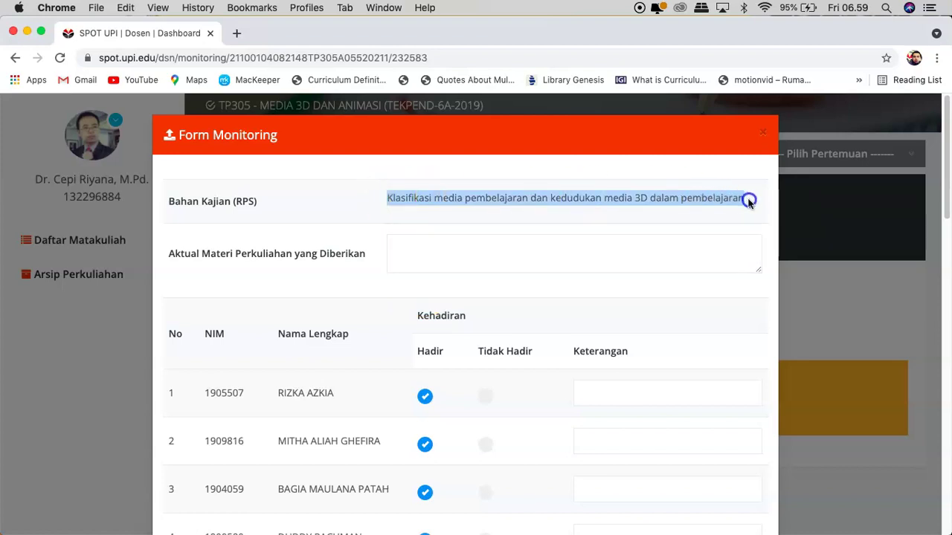
pyautogui.press('super+c')
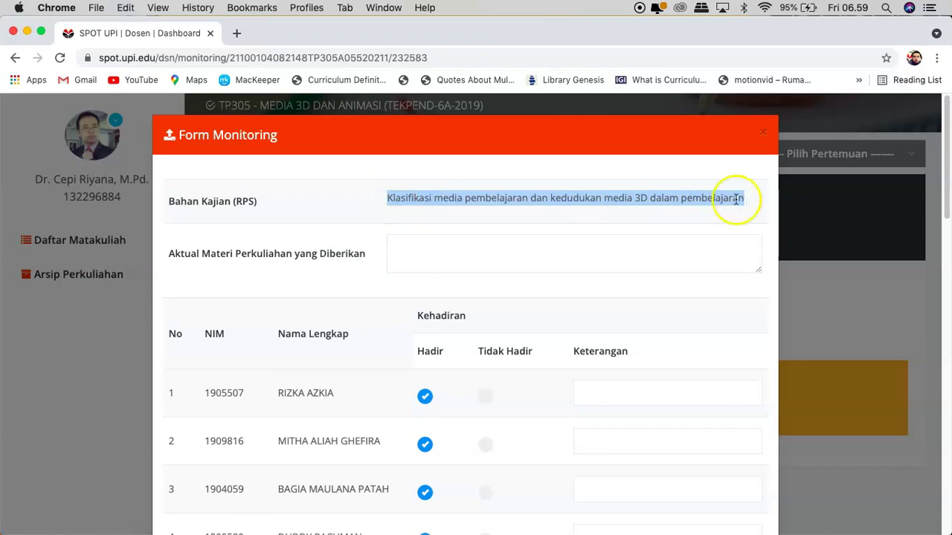
pyautogui.click(436, 253)
pyautogui.press('super+v')
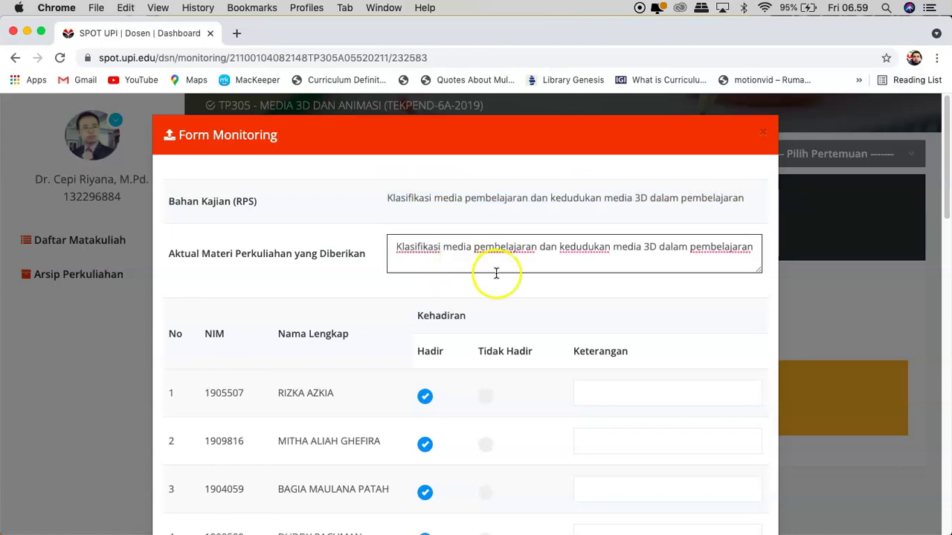
# Try marking student number 2 as Tidak Hadir with the Keterangan "sakit", and revert the student to Hadir without a note
pyautogui.scroll(-2, 501, 412)
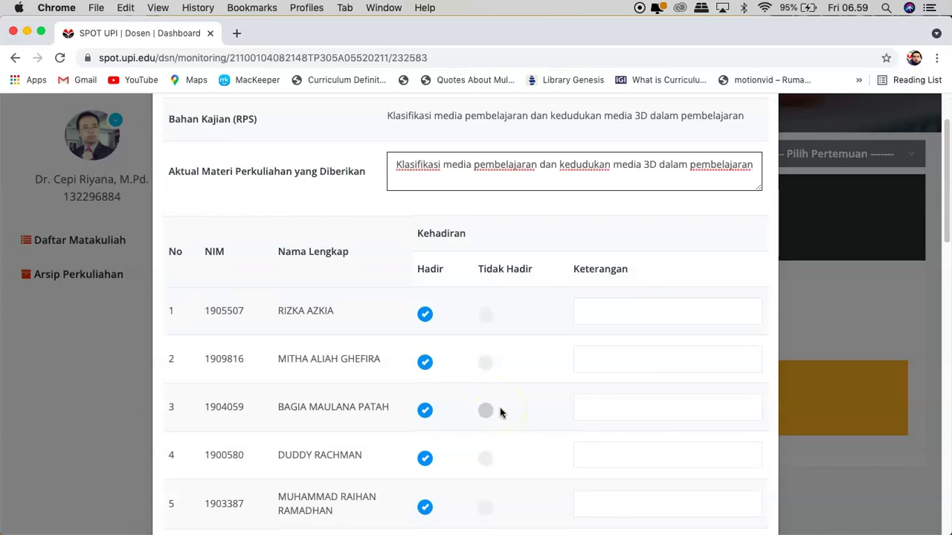
pyautogui.scroll(-2, 500, 413)
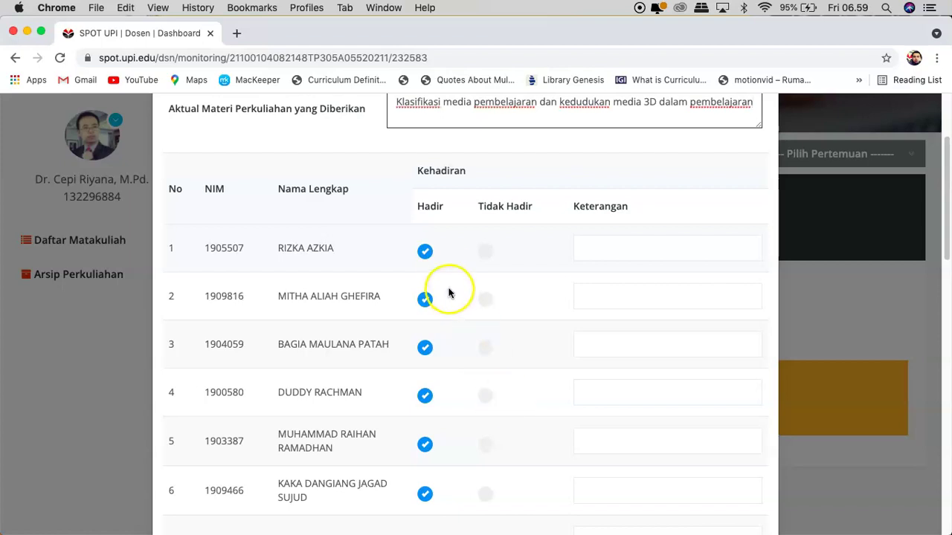
pyautogui.scroll(-4, 450, 429)
pyautogui.scroll(4, 450, 431)
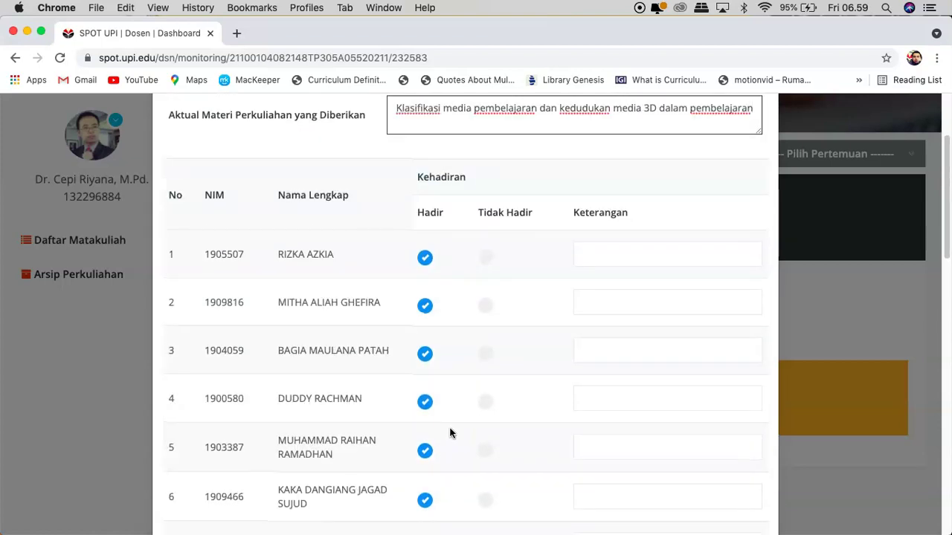
pyautogui.click(486, 312)
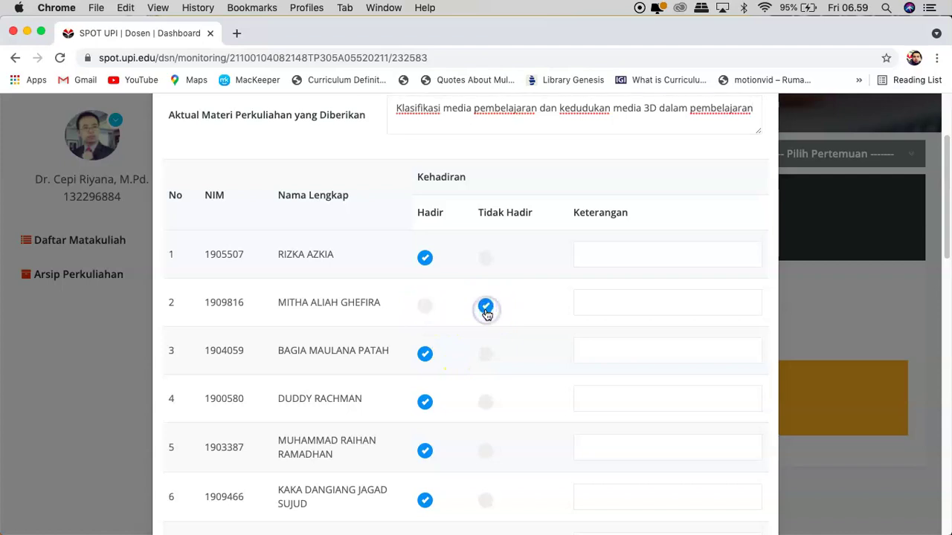
pyautogui.click(596, 303)
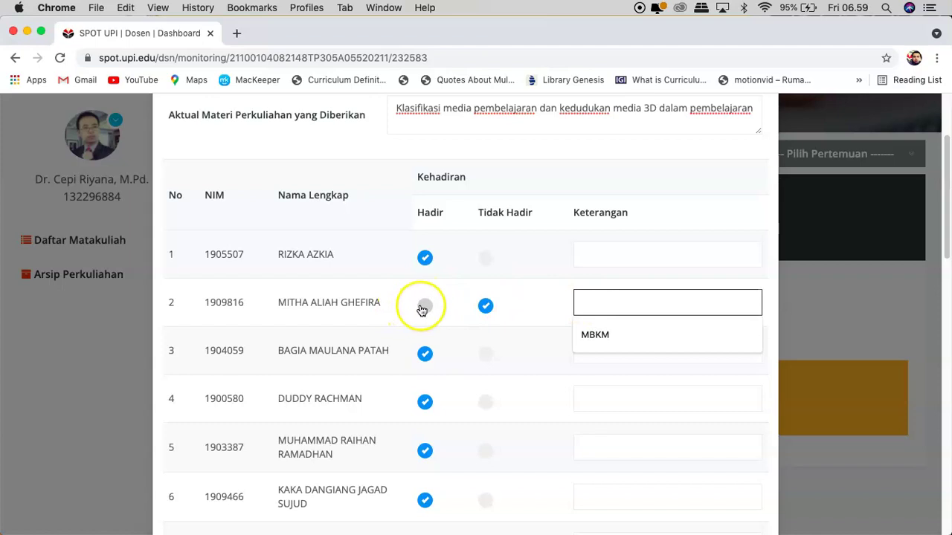
pyautogui.write('sakit')
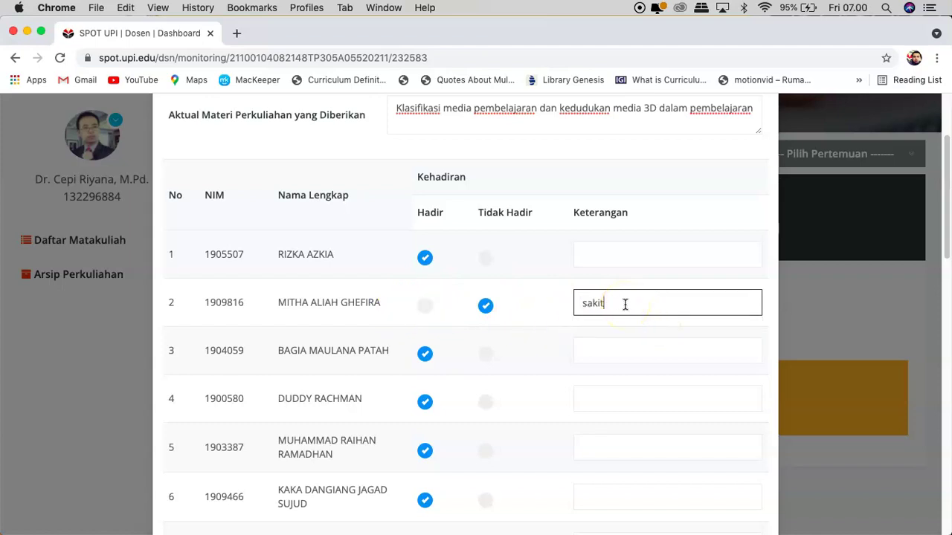
pyautogui.press('BackSpace')
pyautogui.press('BackSpace')
pyautogui.press('BackSpace')
pyautogui.press('BackSpace')
pyautogui.click(427, 305)
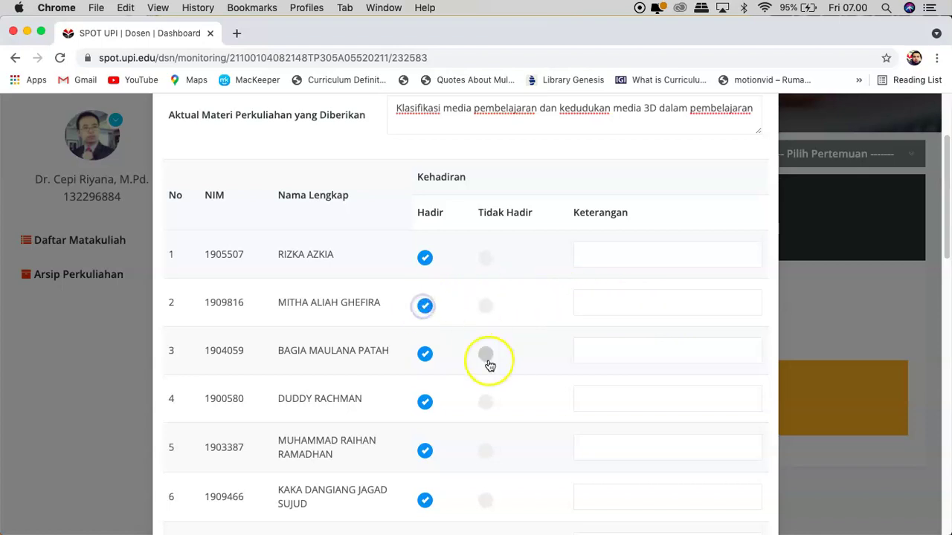
# Save the Monitoring form with all students marked Hadir and review the recorded Kehadiran Mahasiswa list
pyautogui.scroll(-10, 487, 363)
pyautogui.scroll(-5, 490, 366)
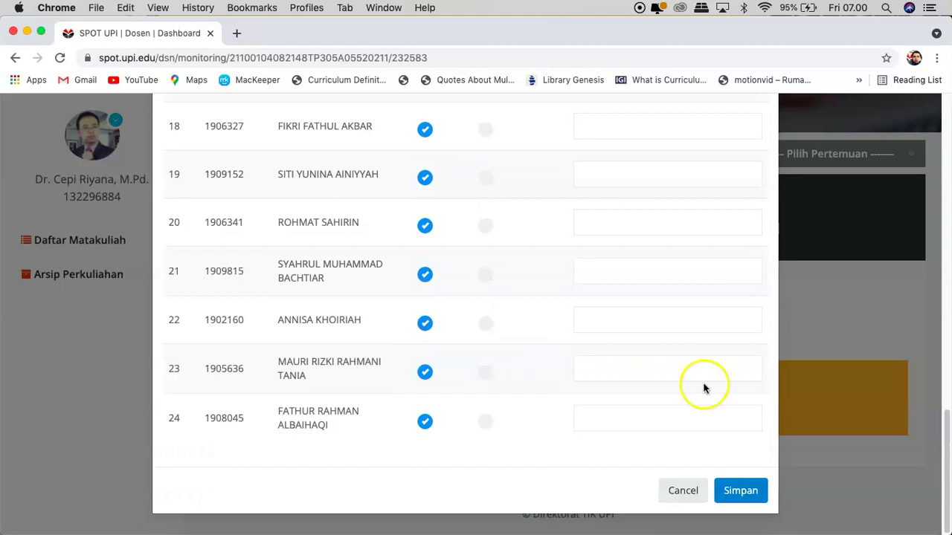
pyautogui.click(739, 491)
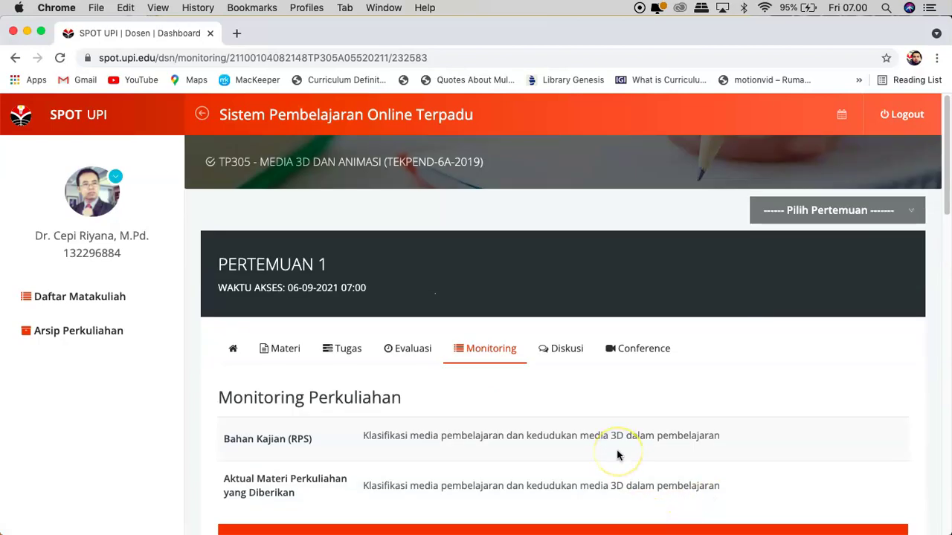
pyautogui.scroll(-3, 617, 454)
pyautogui.scroll(-3, 616, 455)
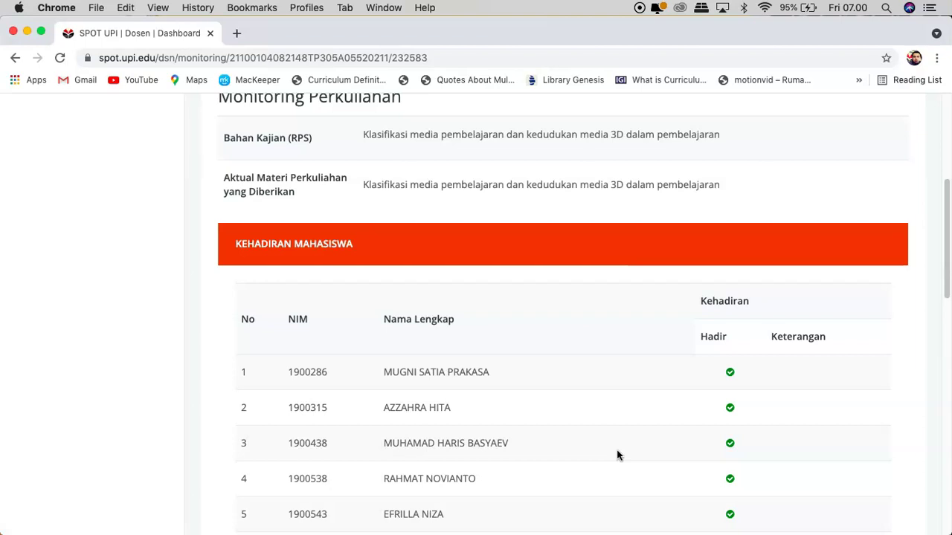
pyautogui.scroll(-7, 617, 454)
pyautogui.scroll(-4, 617, 455)
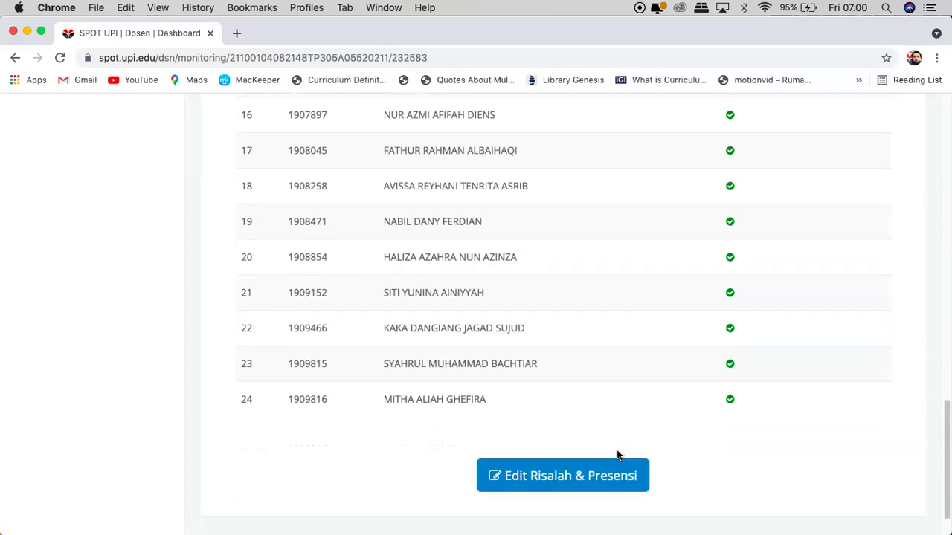
pyautogui.scroll(13, 617, 455)
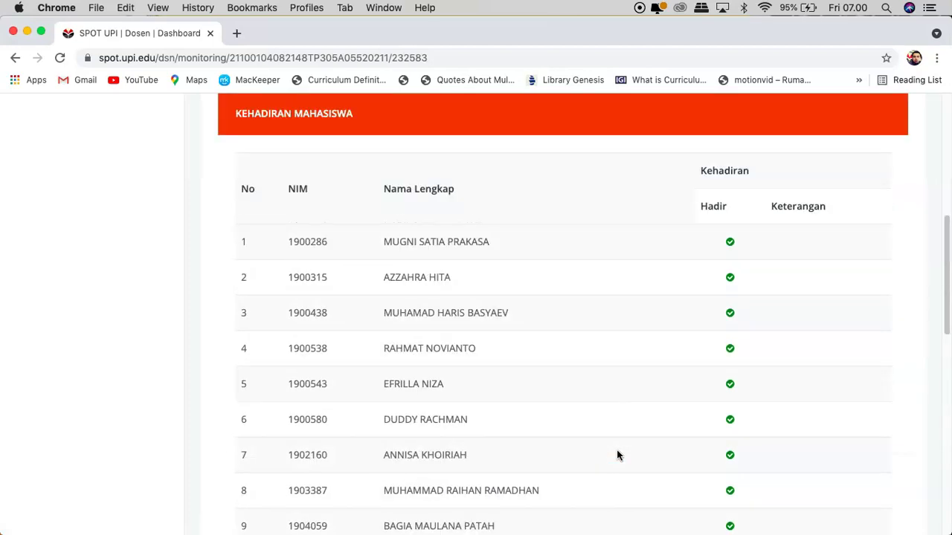
# Return to the course list and open TP305 Media 3D dan Animasi for class TEKPEND-6B-2019
pyautogui.click(108, 257)
pyautogui.scroll(-15, 424, 367)
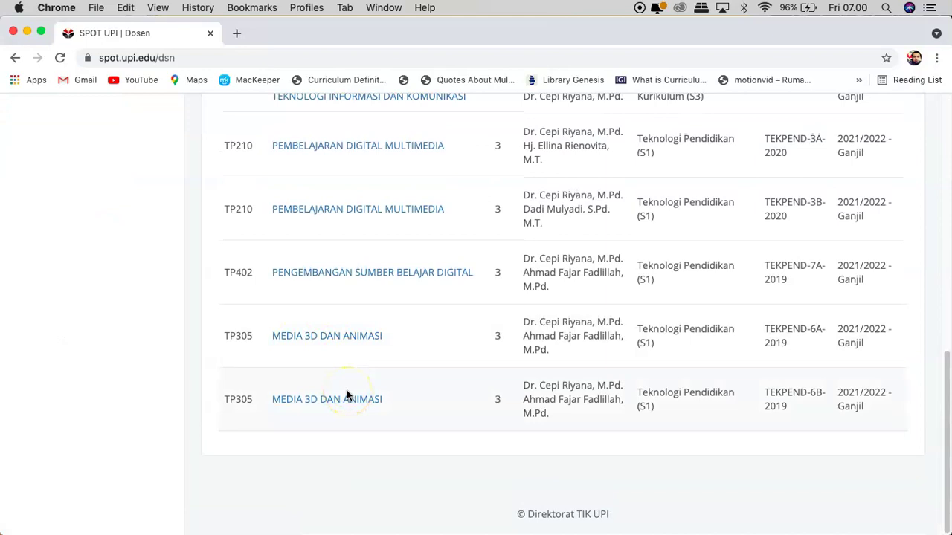
pyautogui.click(335, 399)
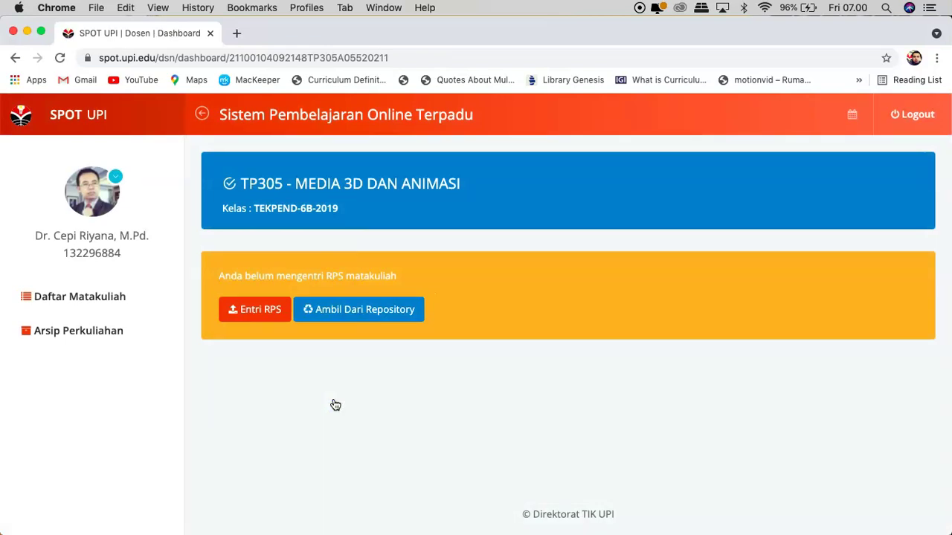
# Retrieve the TP305 RPS for class TEKPEND-6B-2019 from the repository, review its contents, and adopt it for this class
pyautogui.click(392, 309)
pyautogui.click(370, 310)
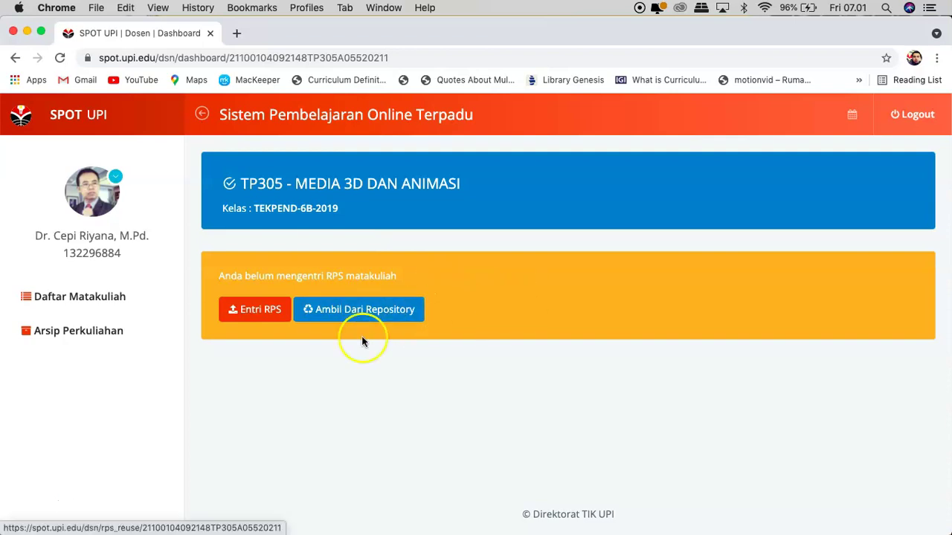
pyautogui.click(344, 312)
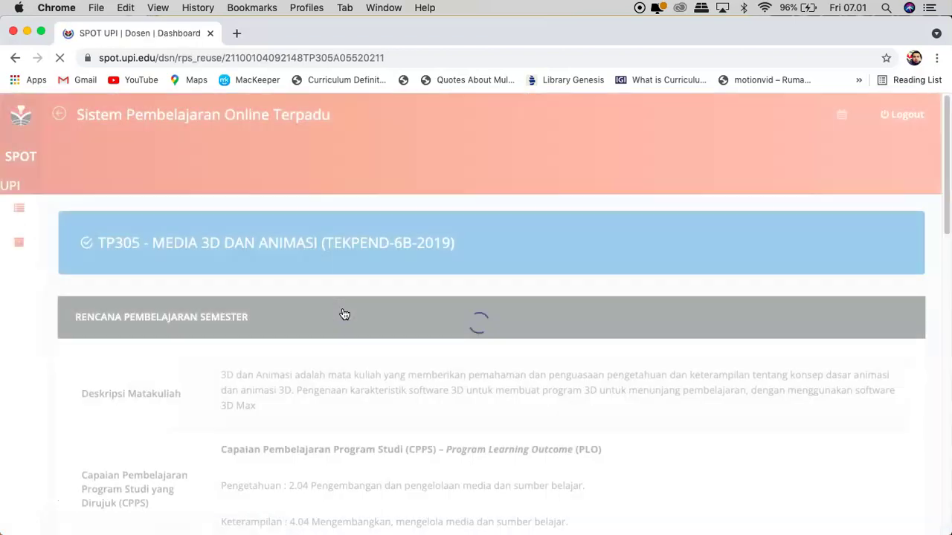
pyautogui.scroll(-4, 551, 372)
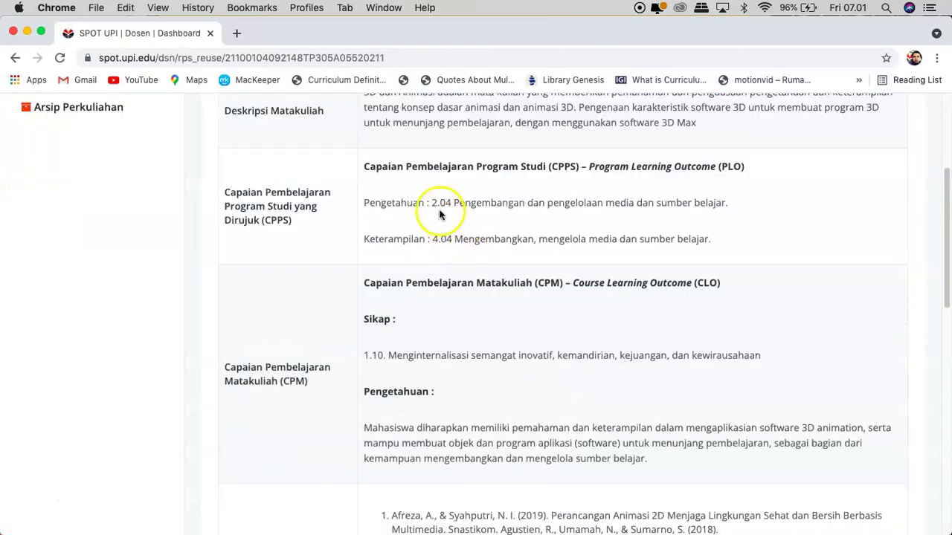
pyautogui.scroll(-2, 508, 202)
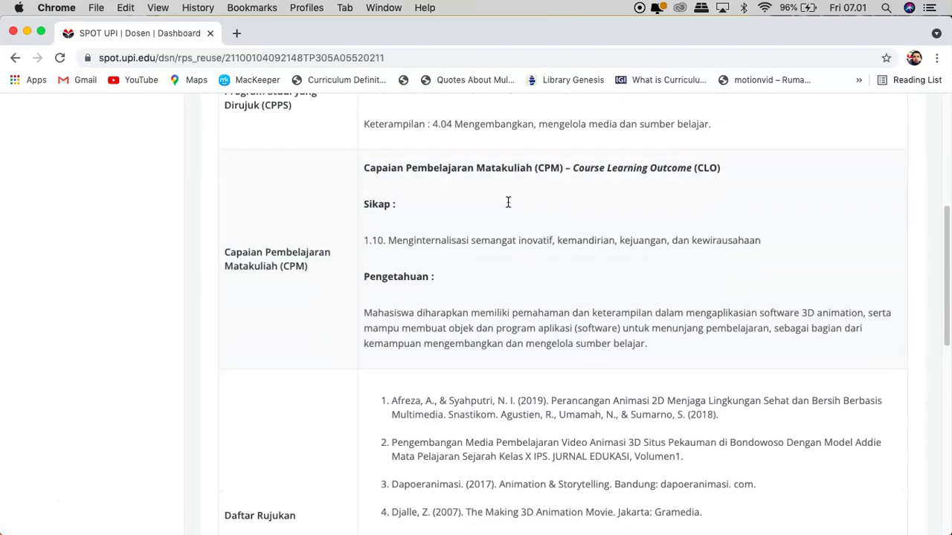
pyautogui.scroll(-6, 508, 201)
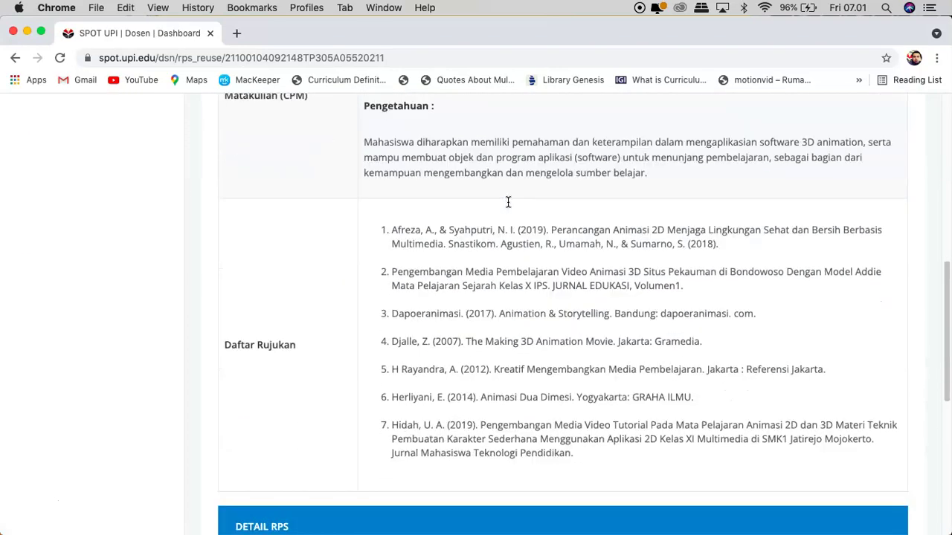
pyautogui.scroll(-2, 508, 201)
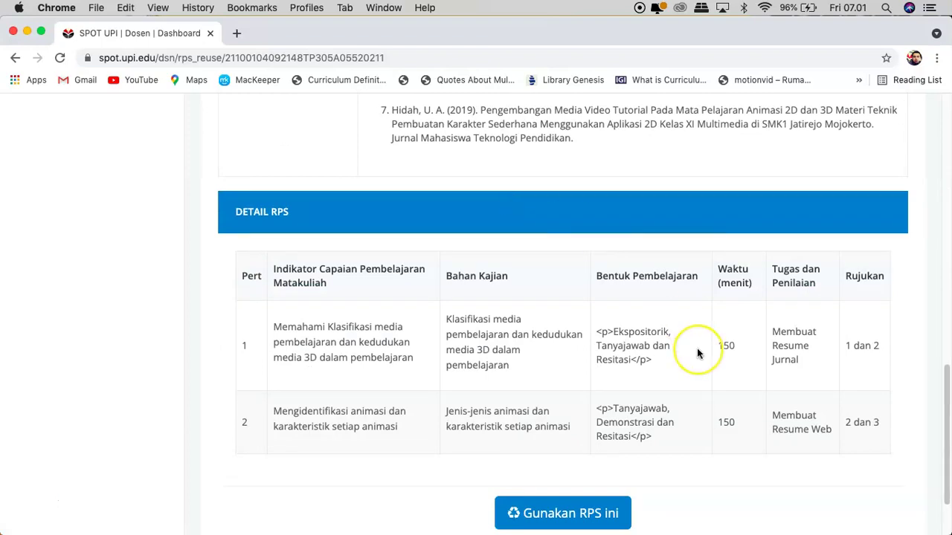
pyautogui.scroll(-1, 696, 349)
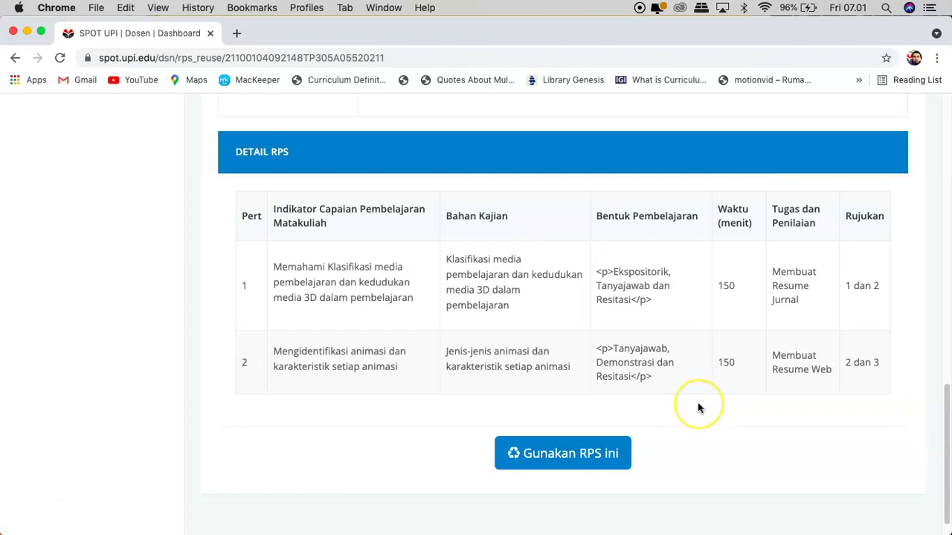
pyautogui.click(565, 455)
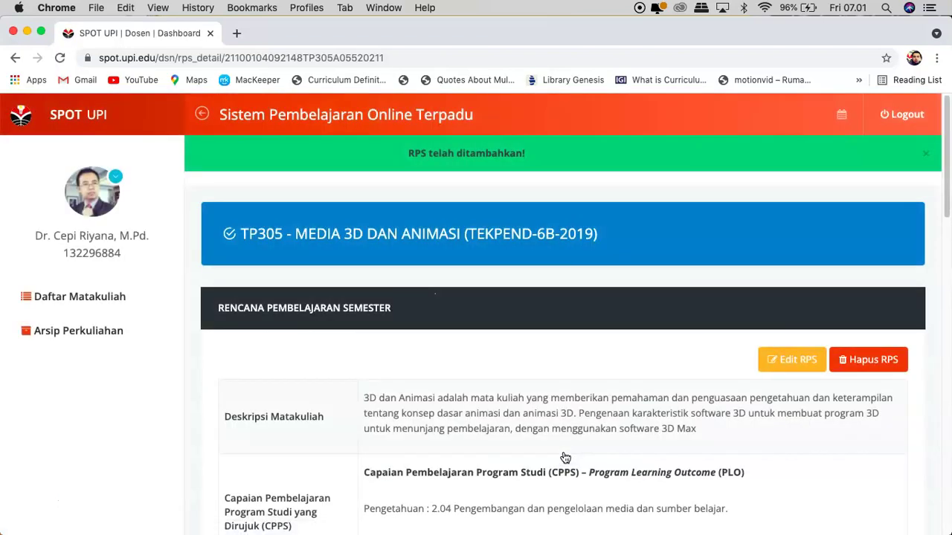
# Set the Waktu Perkuliahan of Pertemuan 1 in the Detail RPS to 2021/09/06 07:02 and save it
pyautogui.scroll(-15, 565, 457)
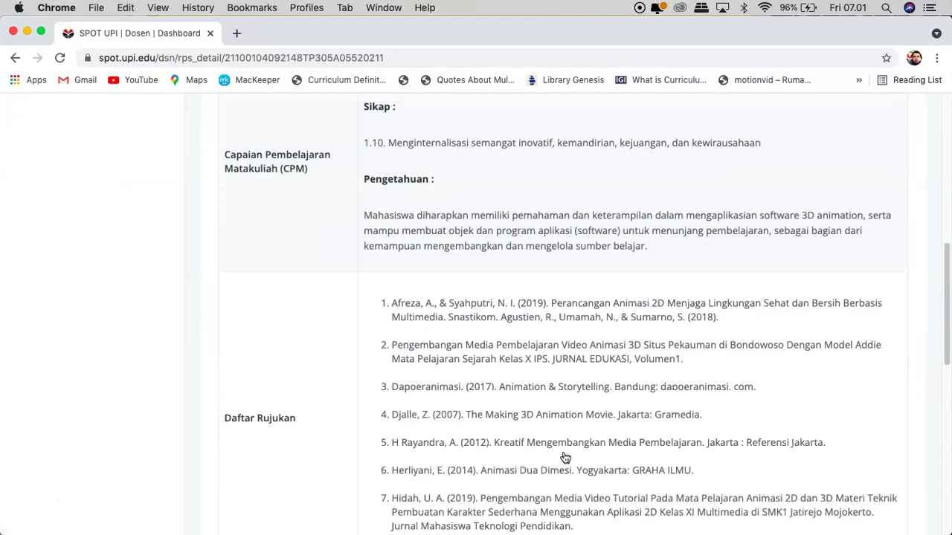
pyautogui.scroll(-4, 565, 458)
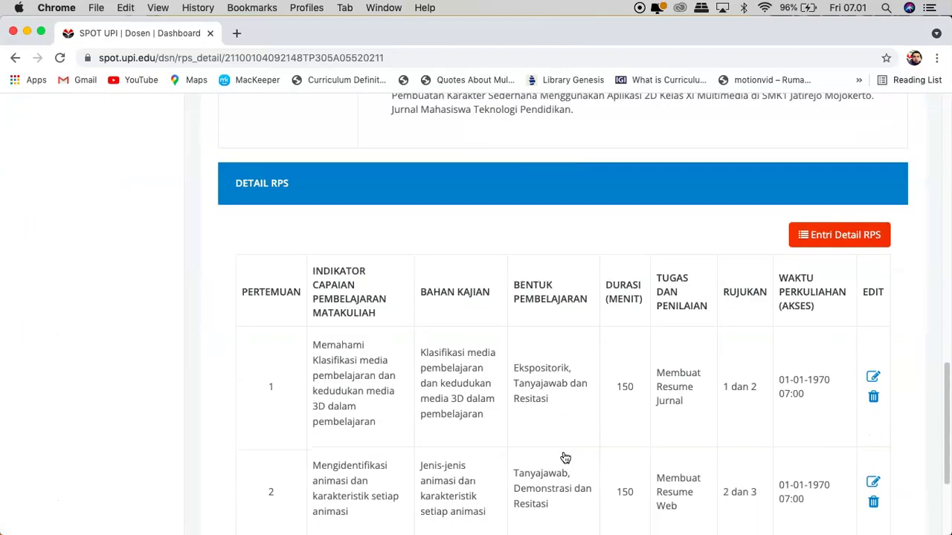
pyautogui.scroll(-4, 564, 457)
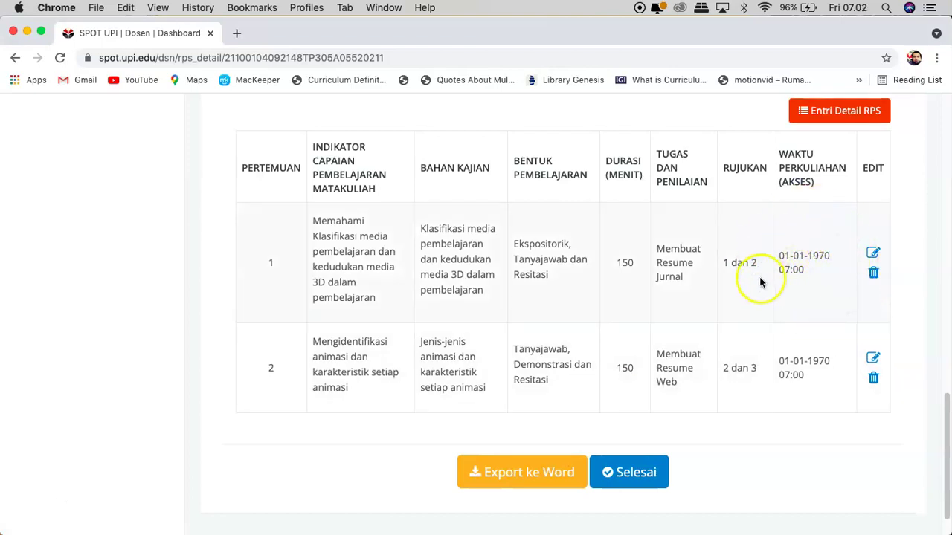
pyautogui.click(873, 253)
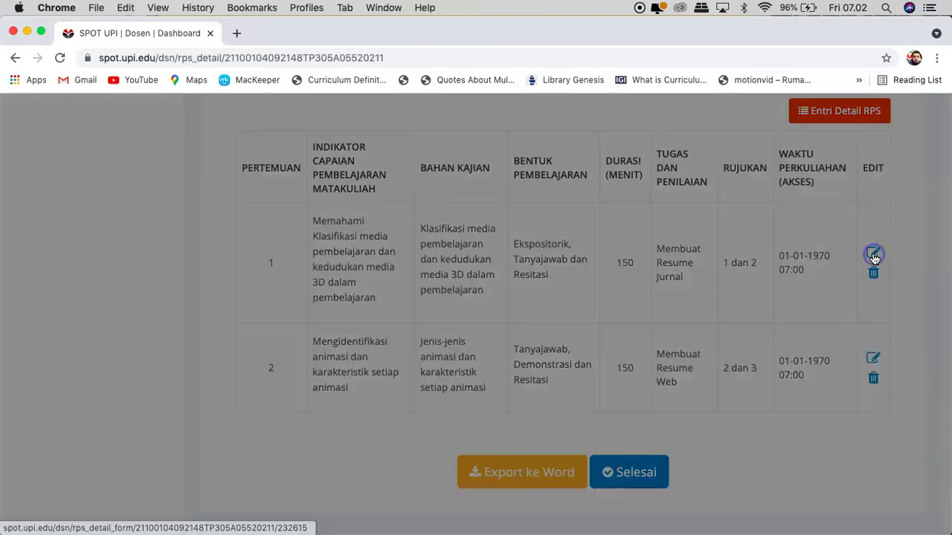
pyautogui.scroll(-10, 458, 367)
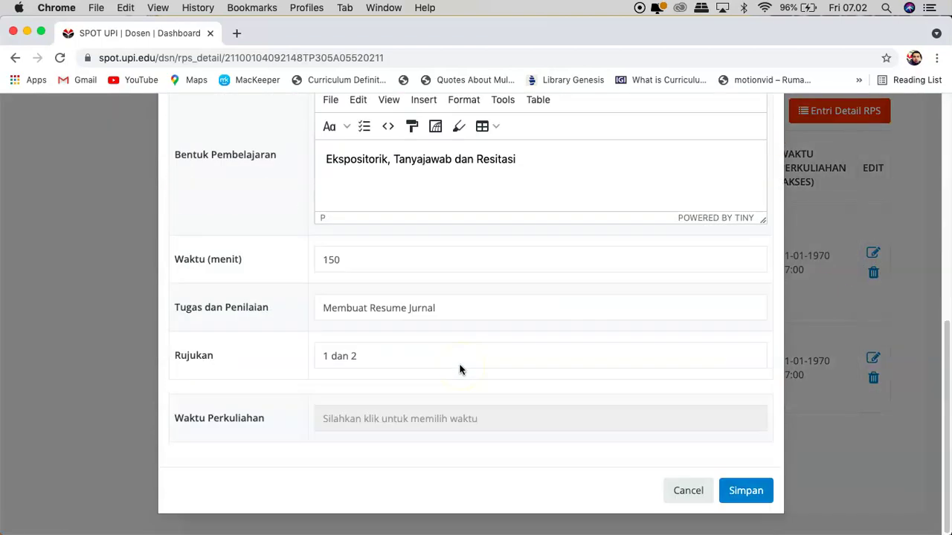
pyautogui.click(377, 418)
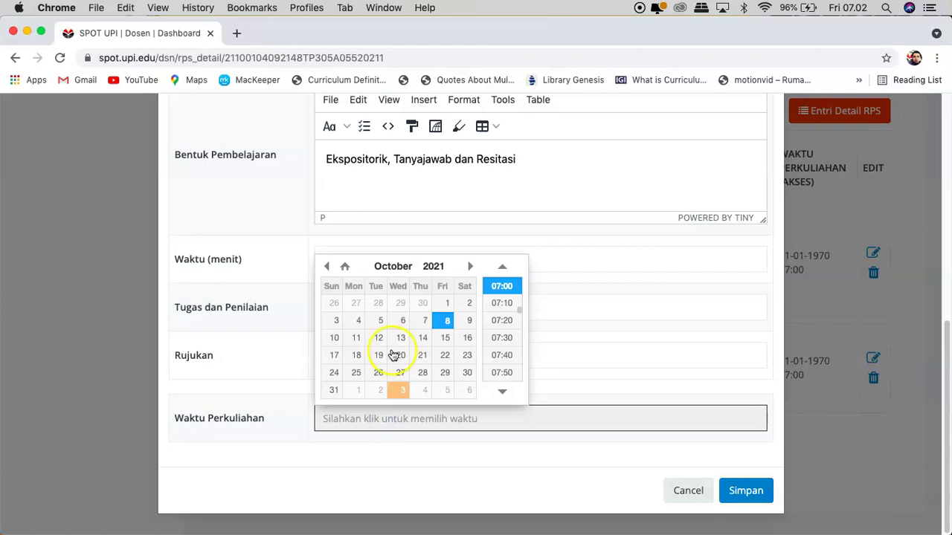
pyautogui.click(327, 267)
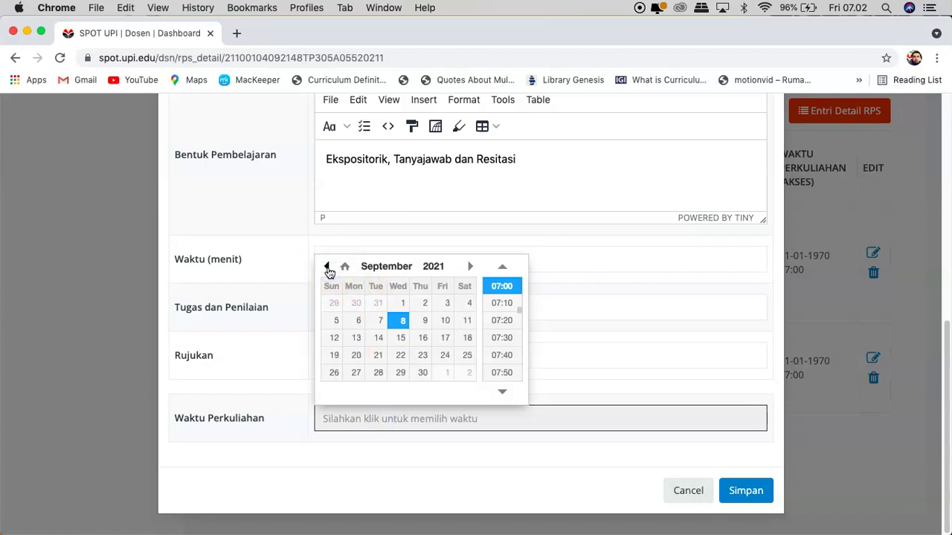
pyautogui.click(357, 324)
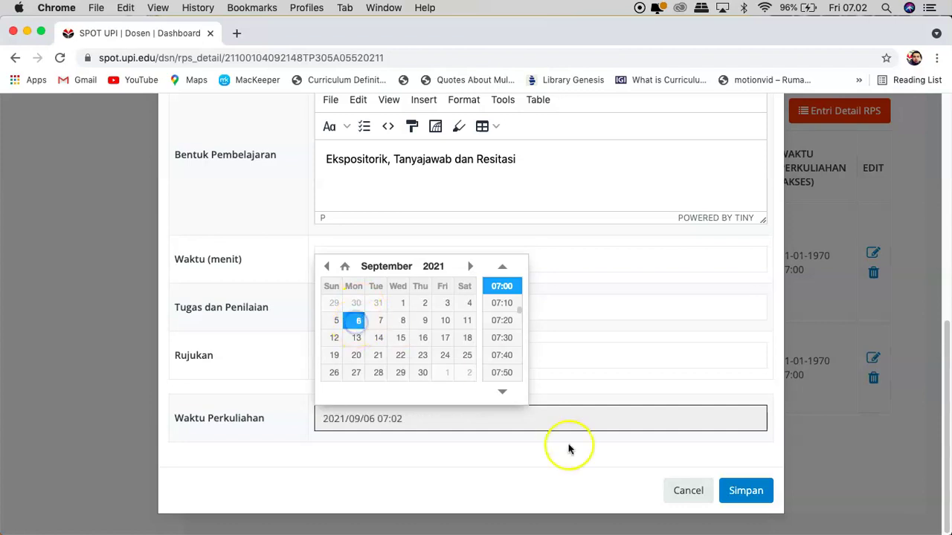
pyautogui.click(743, 492)
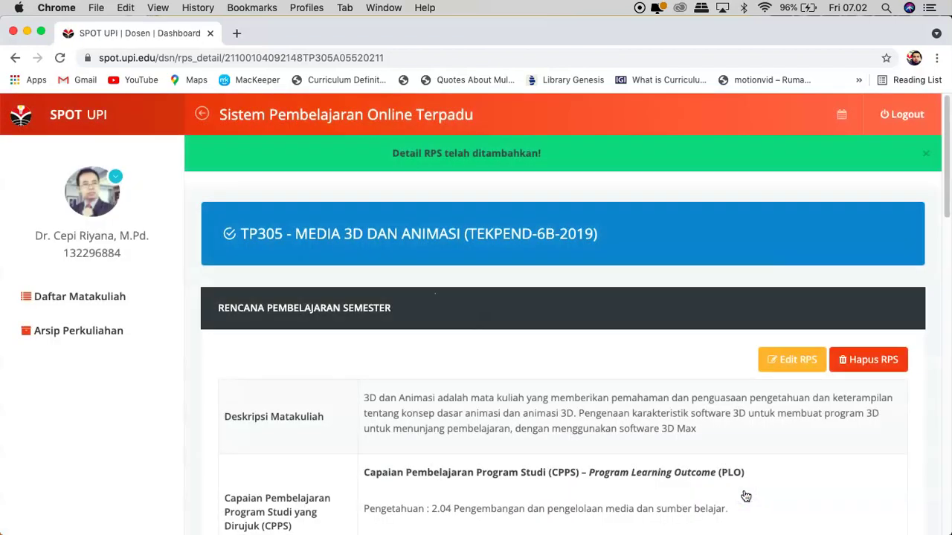
# Set the Waktu Perkuliahan of Pertemuan 2 in the Detail RPS to 2021/09/13 07:02 and save it
pyautogui.scroll(-10, 746, 496)
pyautogui.scroll(-6, 743, 495)
pyautogui.click(870, 429)
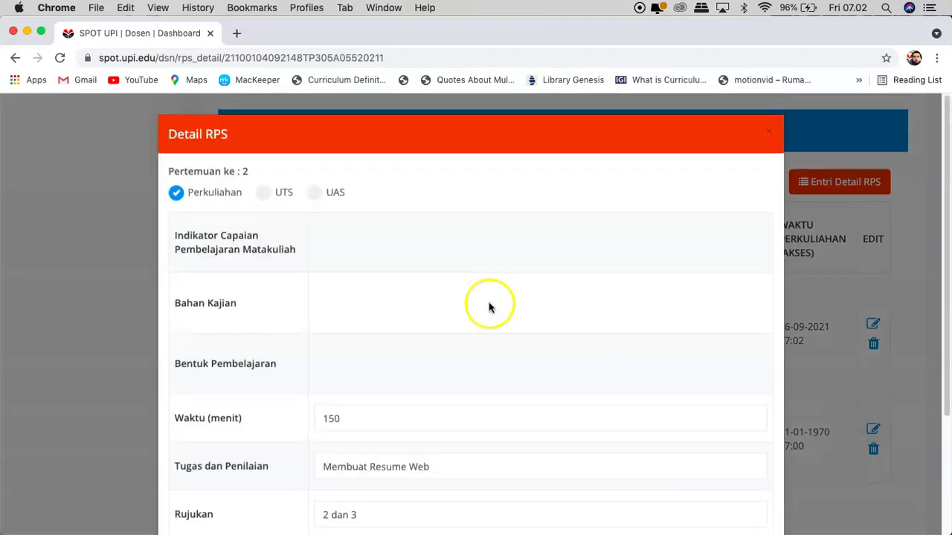
pyautogui.scroll(-6, 405, 372)
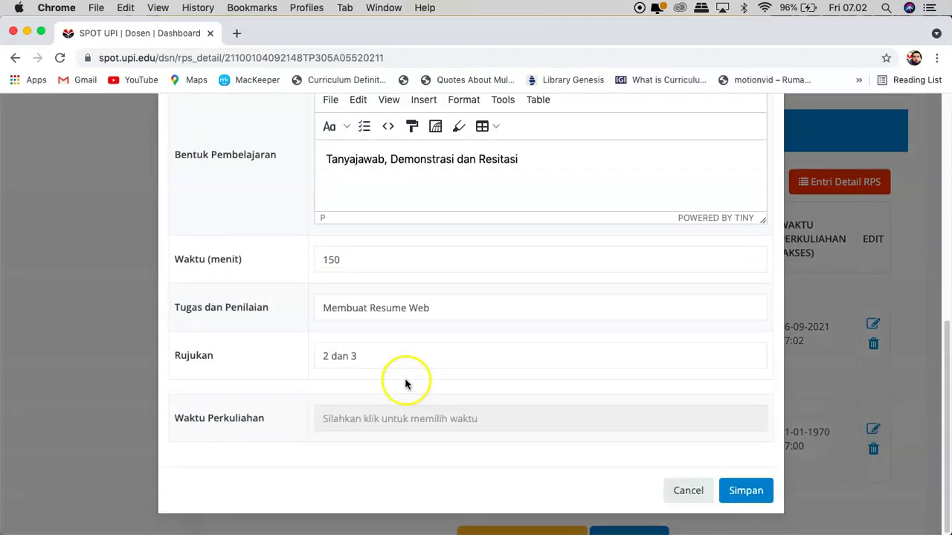
pyautogui.click(442, 417)
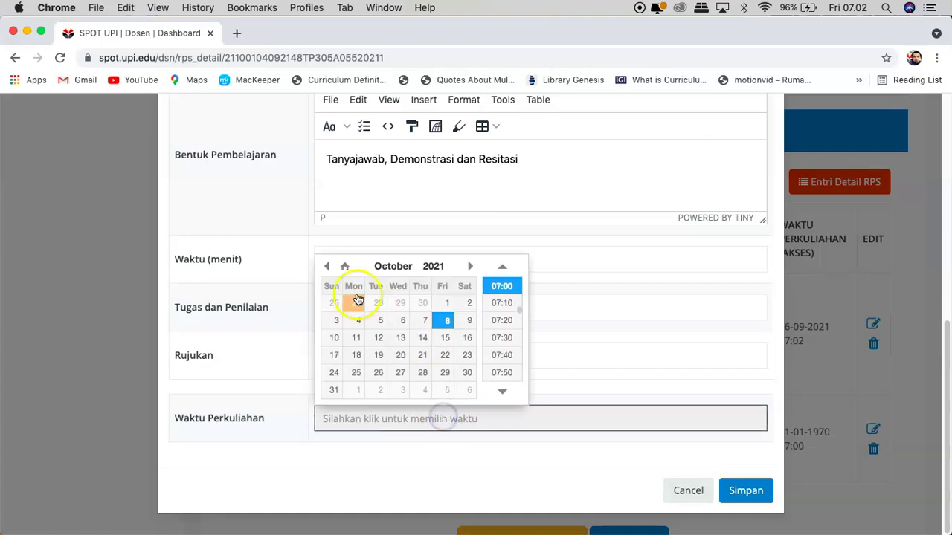
pyautogui.click(327, 267)
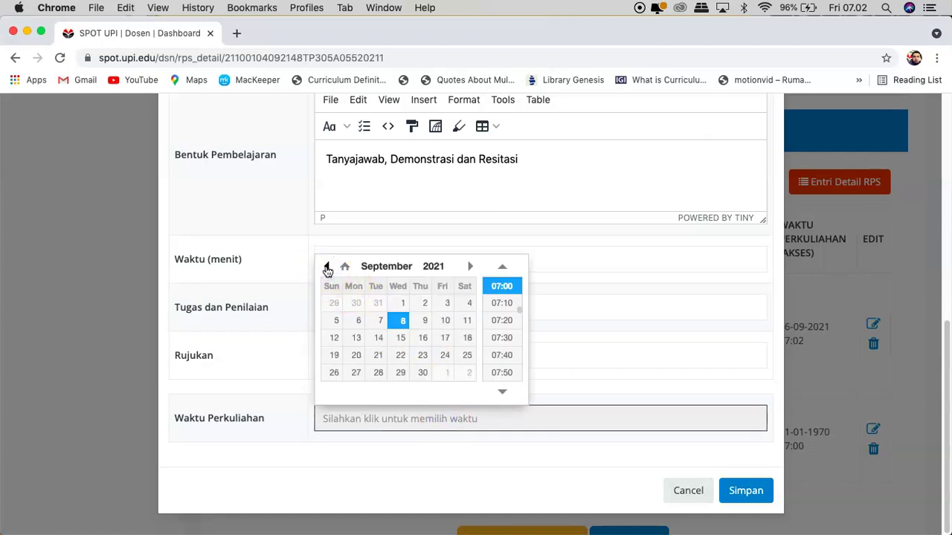
pyautogui.click(356, 337)
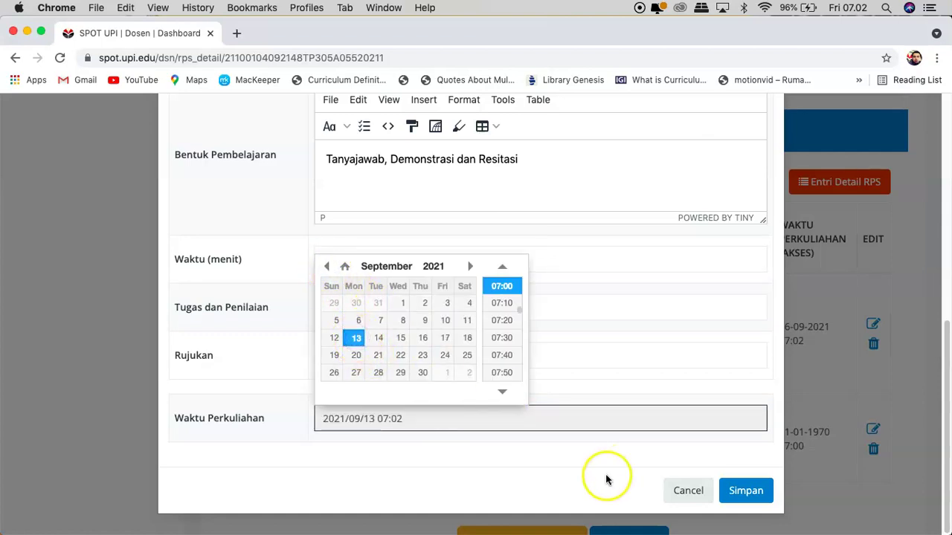
pyautogui.click(747, 493)
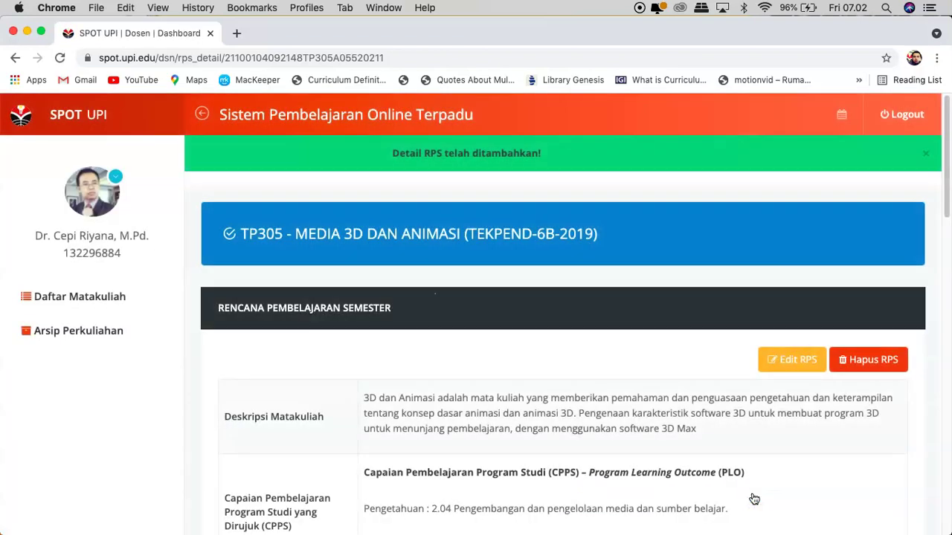
# Check both meeting dates in the Detail RPS, mark the RPS as finished, and view the meetings on the course dashboard
pyautogui.scroll(-5, 616, 378)
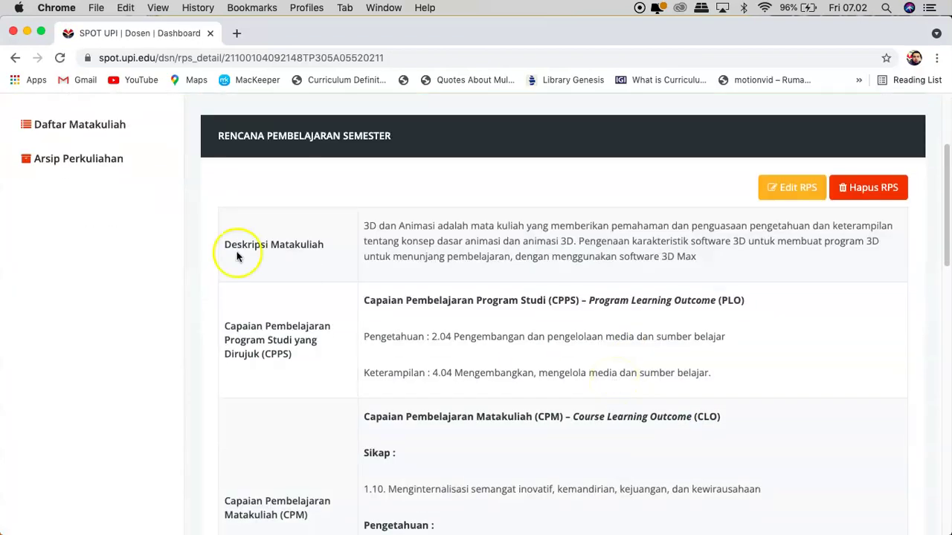
pyautogui.scroll(-15, 419, 289)
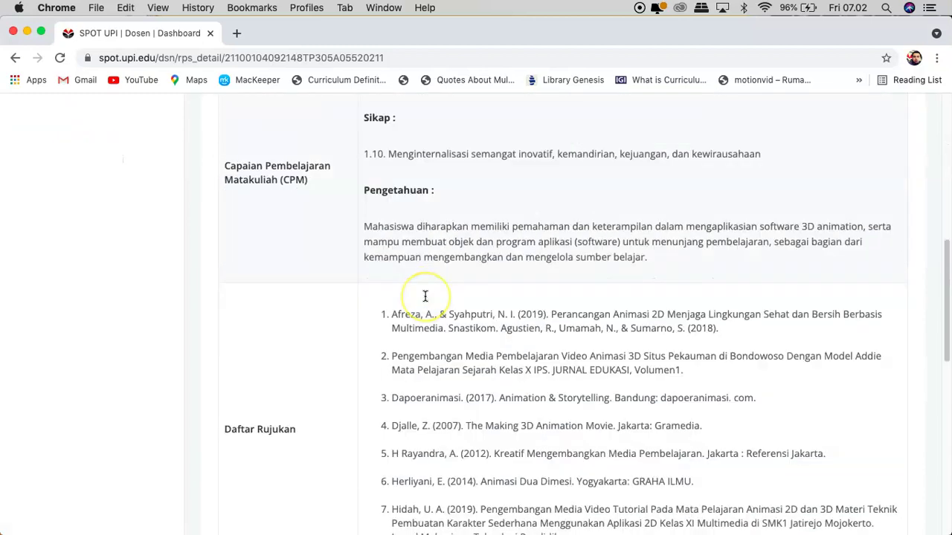
pyautogui.scroll(-4, 424, 294)
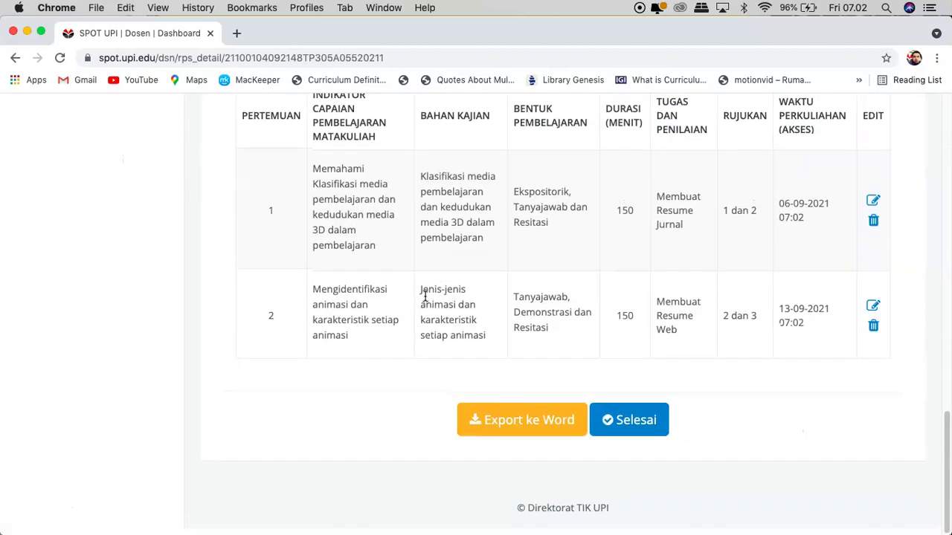
pyautogui.click(649, 427)
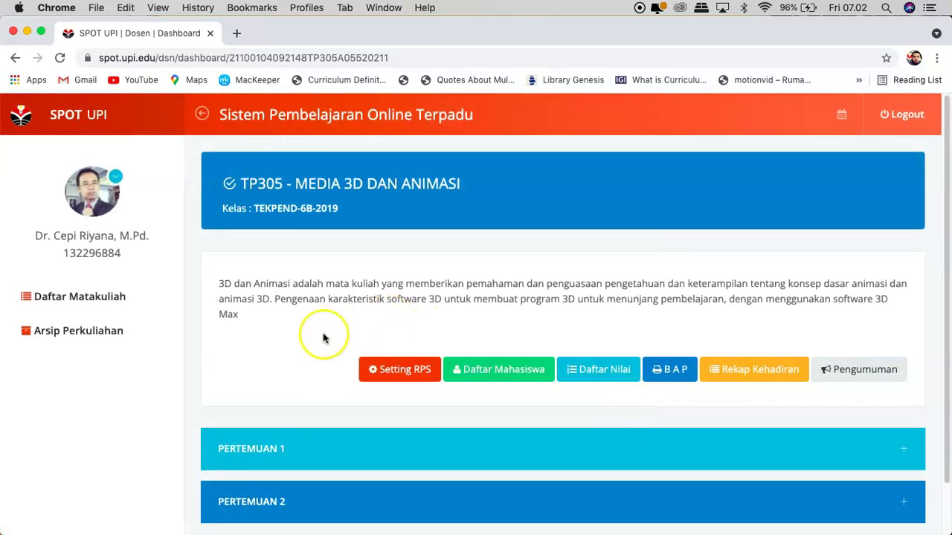
pyautogui.scroll(-2, 322, 338)
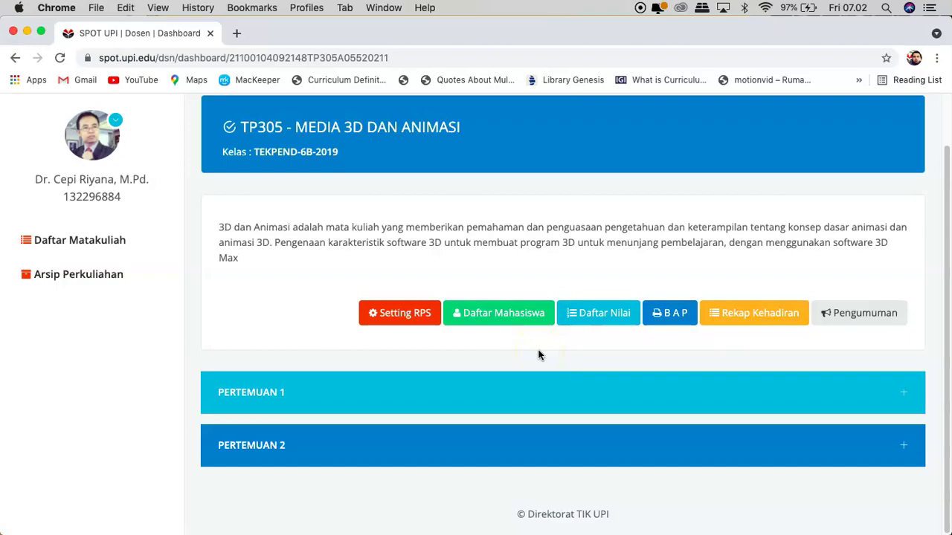
# Switch to the running PowerPoint slide show "Tutorial SPOT untuk IBK"
pyautogui.hotkey('ctrl', 'Up')
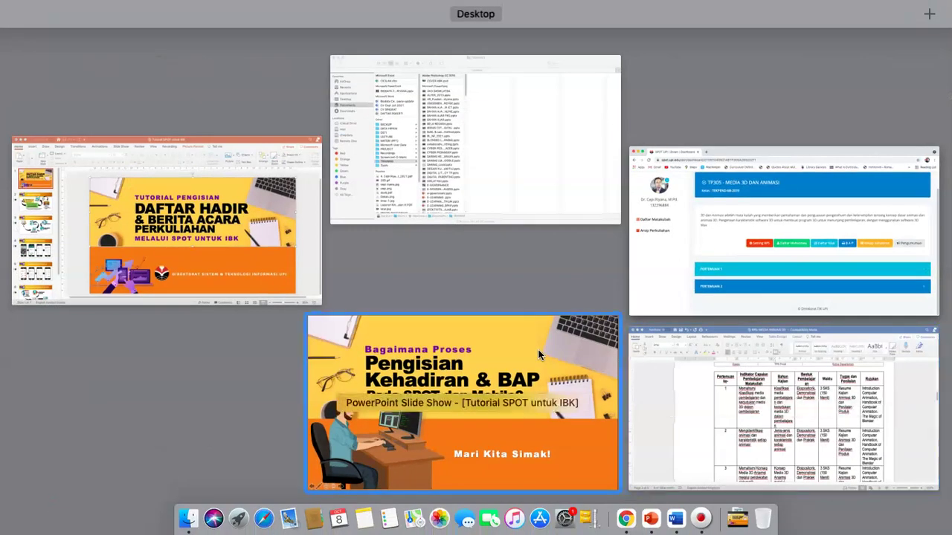
pyautogui.click(540, 356)
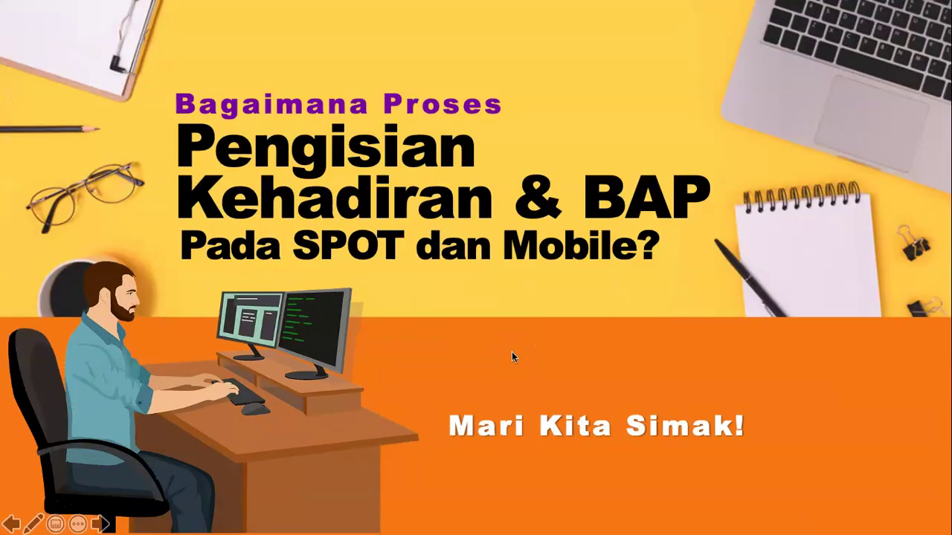